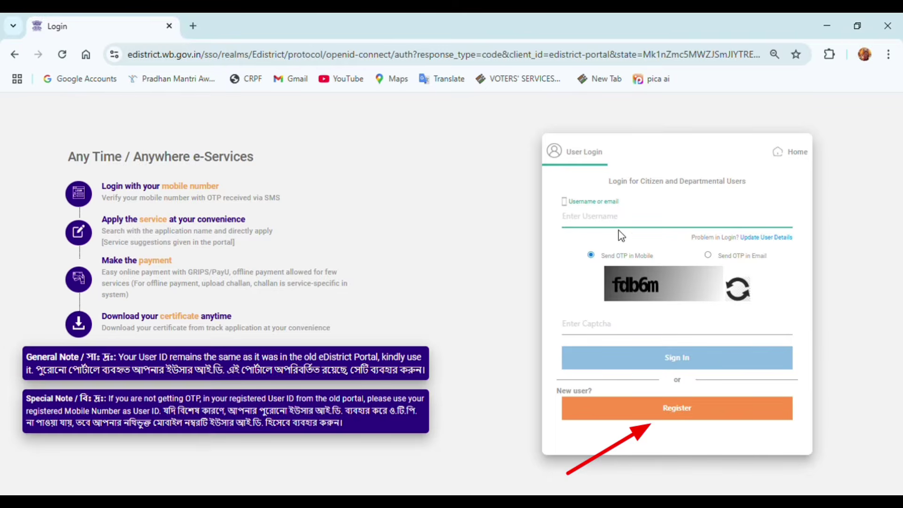
- Sign in to the citizen account with the username, captcha and the login OTP
{"action": "type", "text": "[unreadable]"}
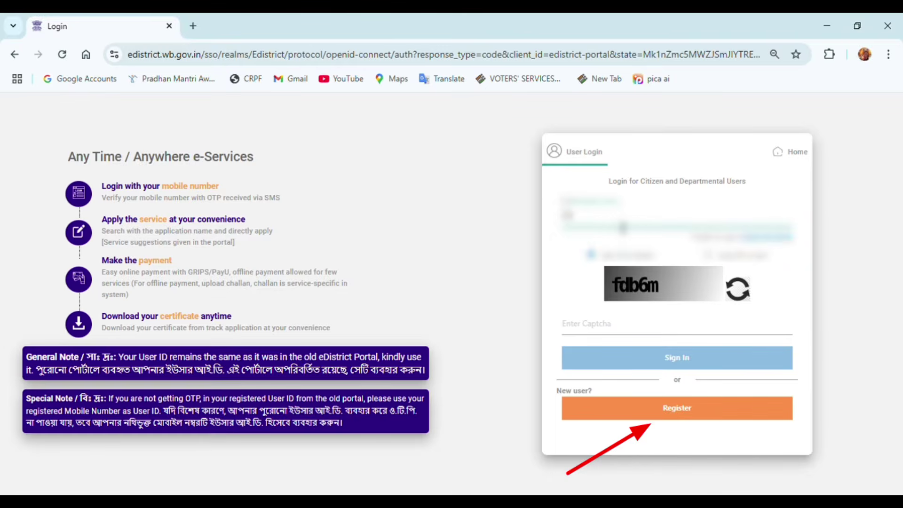
{"action": "type", "text": "[unreadable]"}
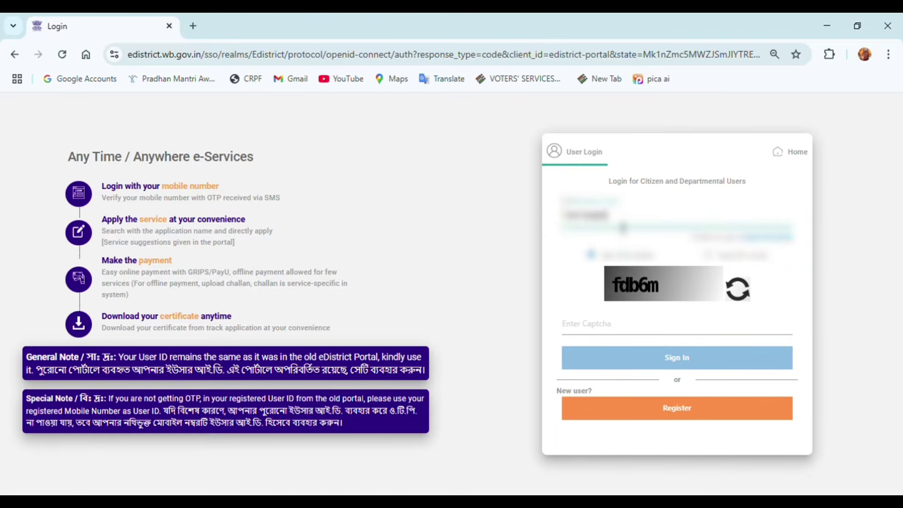
{"action": "left_click", "coordinate": [612, 337]}
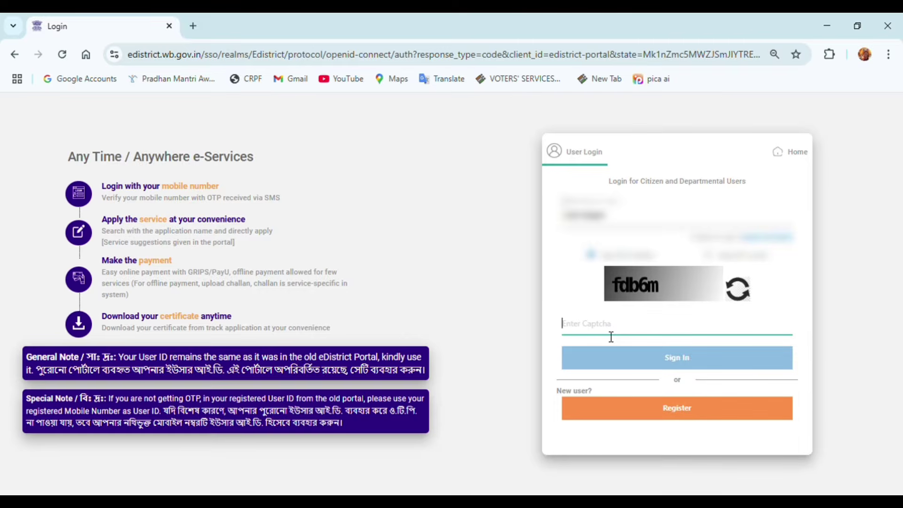
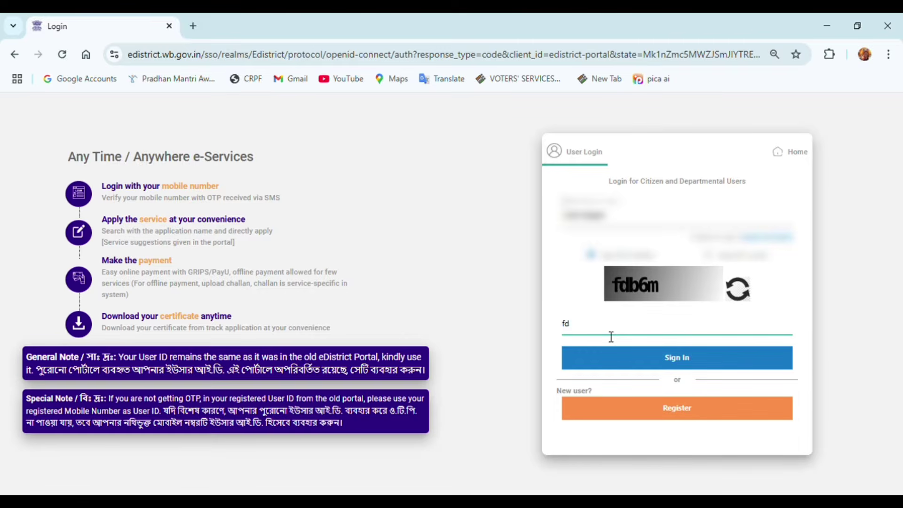
{"action": "left_click", "coordinate": [682, 362]}
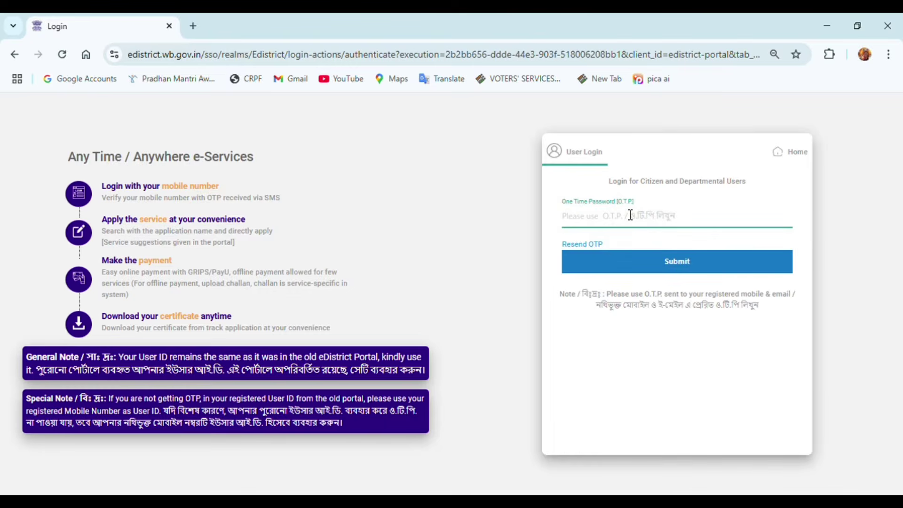
{"action": "left_click", "coordinate": [668, 266]}
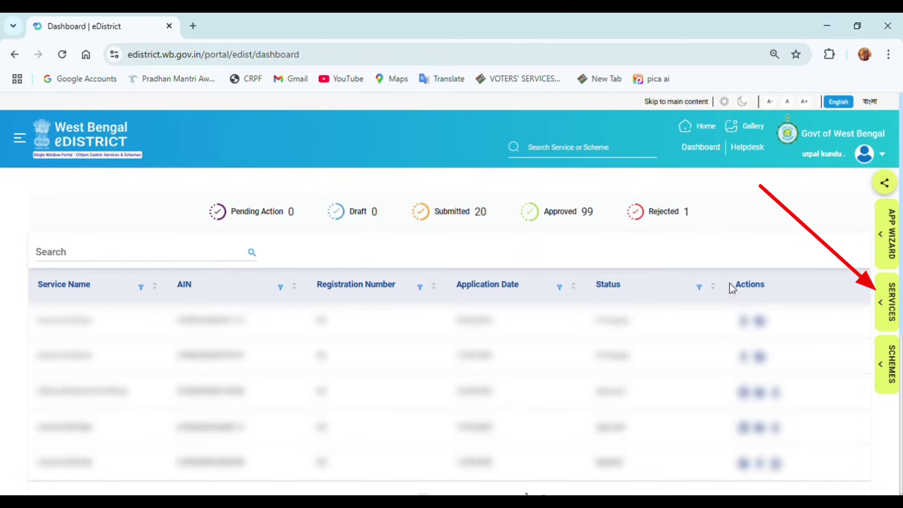
- Open the Income Certificate service from the Certificates category of the services catalogue
{"action": "left_click", "coordinate": [878, 299]}
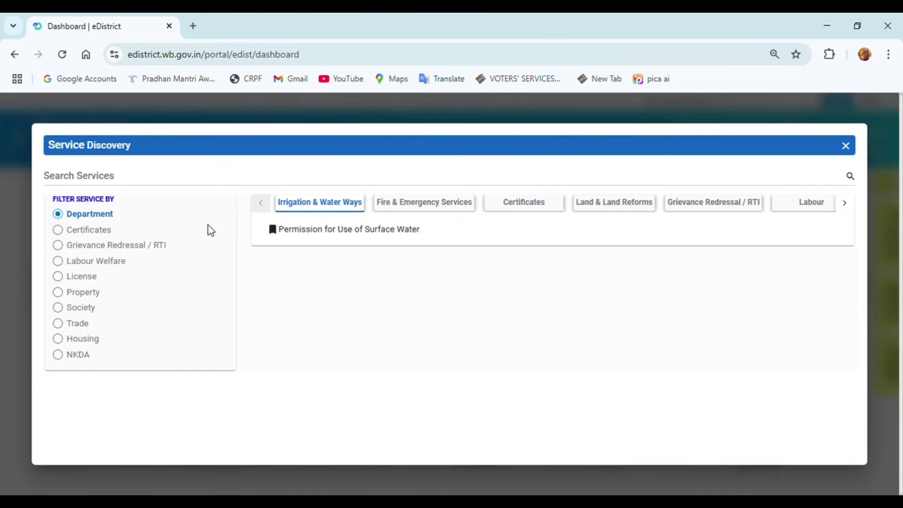
{"action": "left_click", "coordinate": [65, 233]}
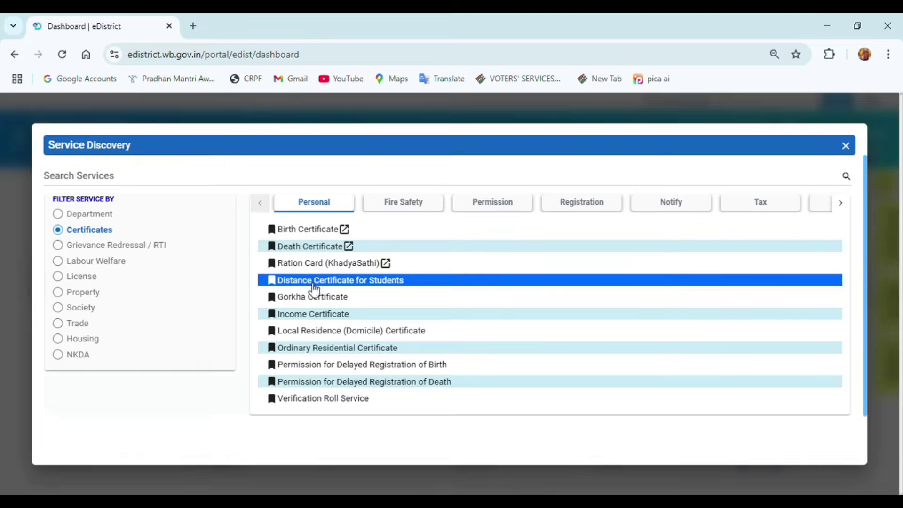
{"action": "left_click", "coordinate": [317, 319]}
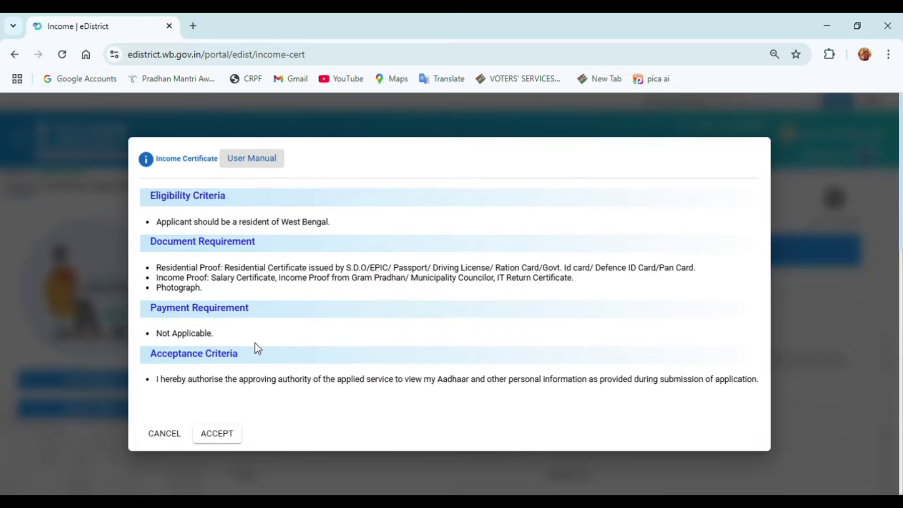
- Accept the eligibility terms and choose Mr. as the applicant's salutation
{"action": "left_click", "coordinate": [217, 435]}
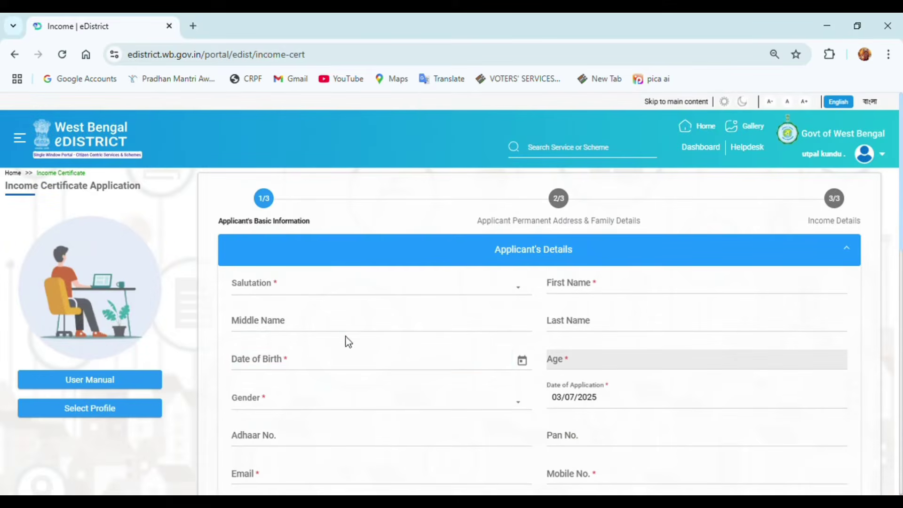
{"action": "left_click", "coordinate": [339, 285]}
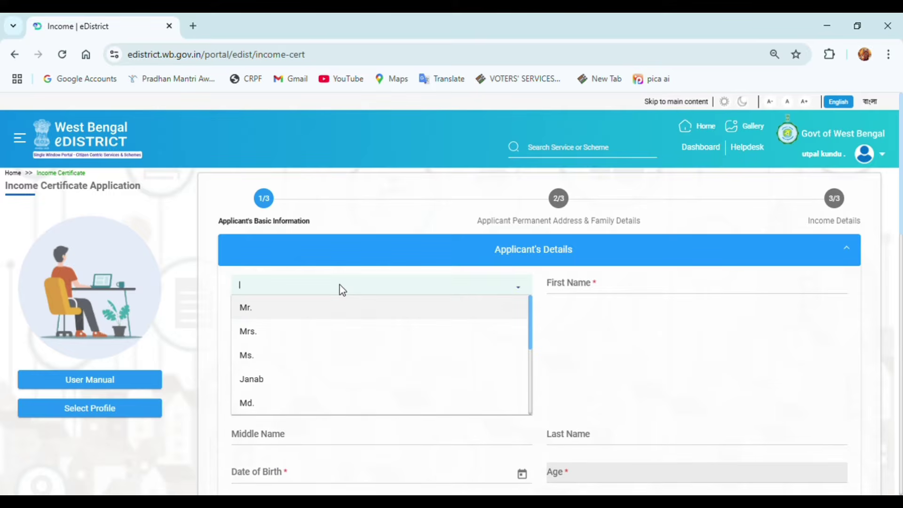
{"action": "left_click", "coordinate": [311, 313]}
{"action": "scroll", "coordinate": [876, 175], "scroll_direction": "down", "scroll_amount": 1}
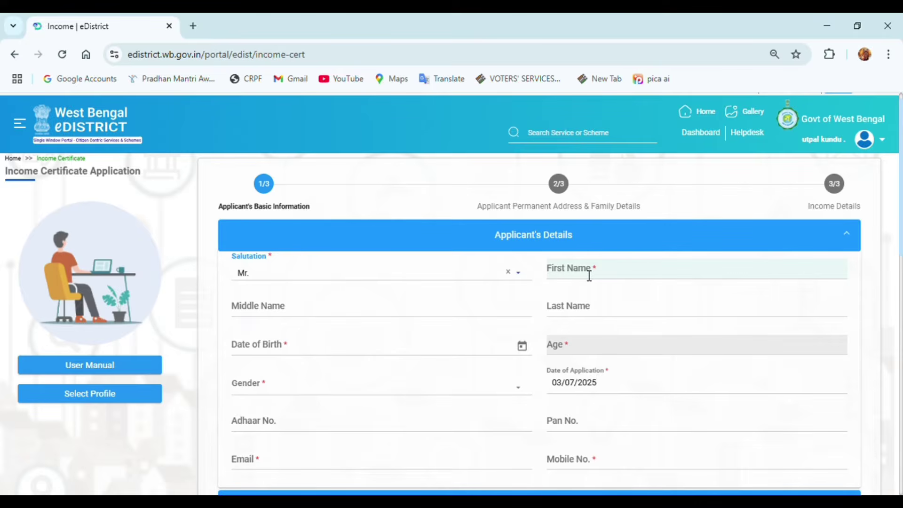
- Enter the applicant's first and last name
{"action": "left_click", "coordinate": [589, 276]}
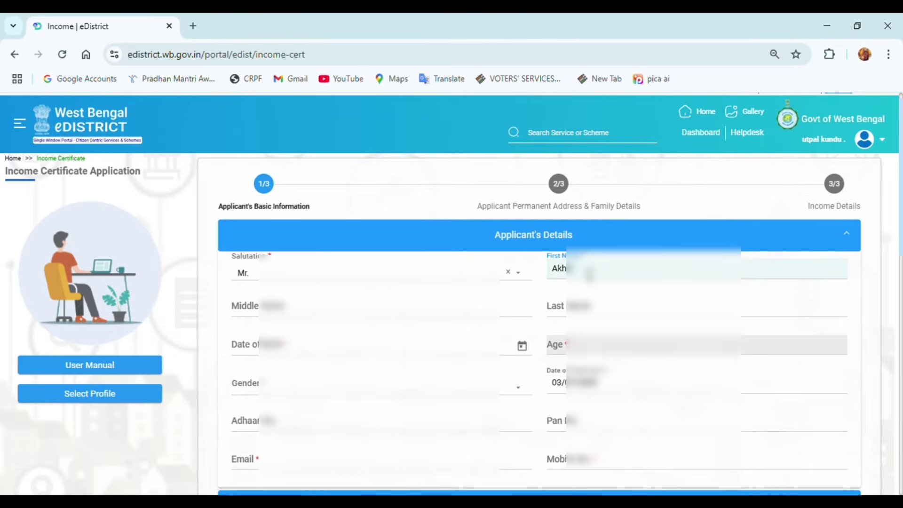
{"action": "key", "text": "Tab"}
{"action": "key", "text": "Tab"}
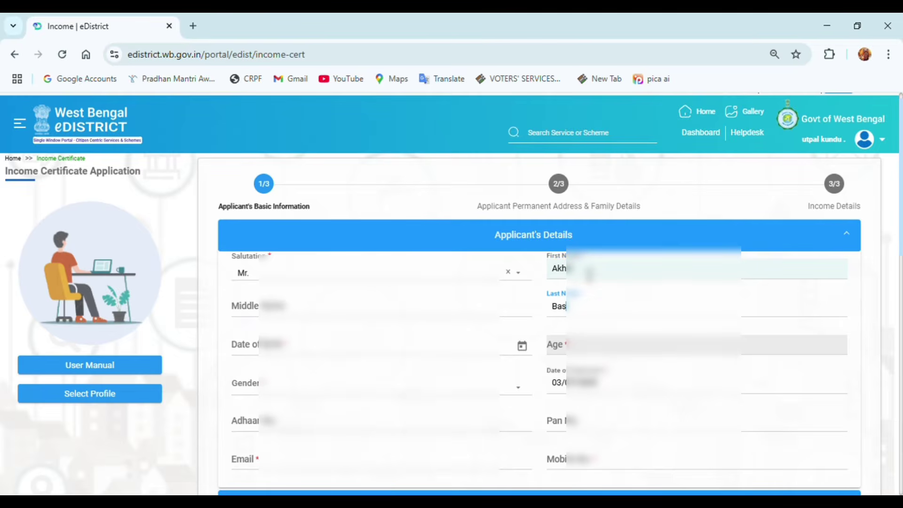
- Pick a 1975 birth date, enter the mobile number and request its verification code
{"action": "key", "text": "Tab"}
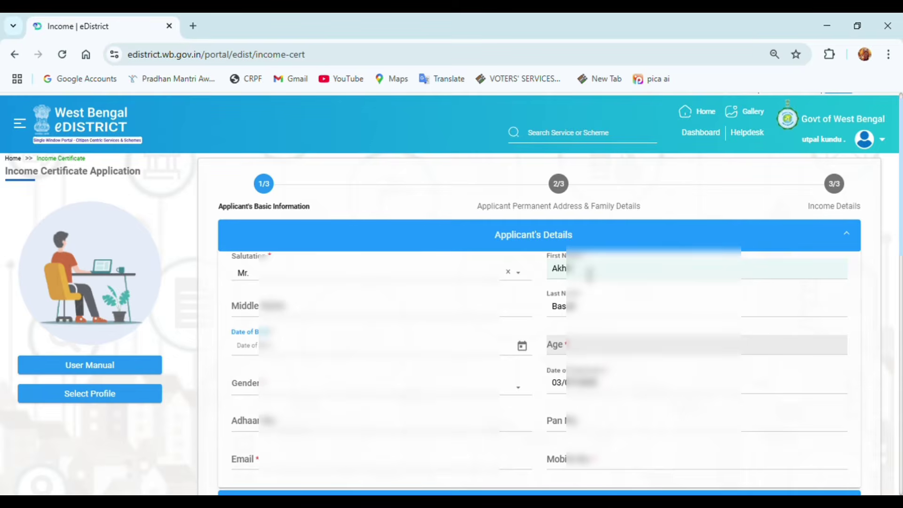
{"action": "left_click", "coordinate": [522, 347]}
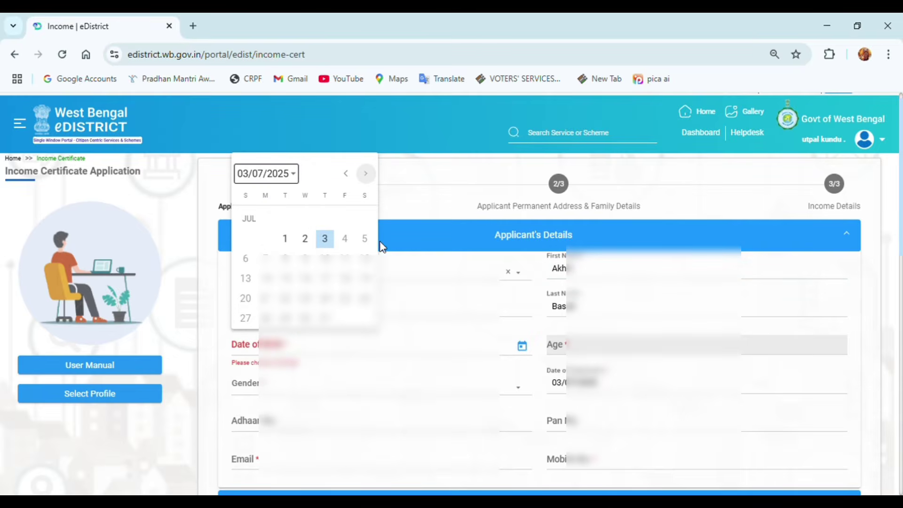
{"action": "left_click", "coordinate": [296, 174]}
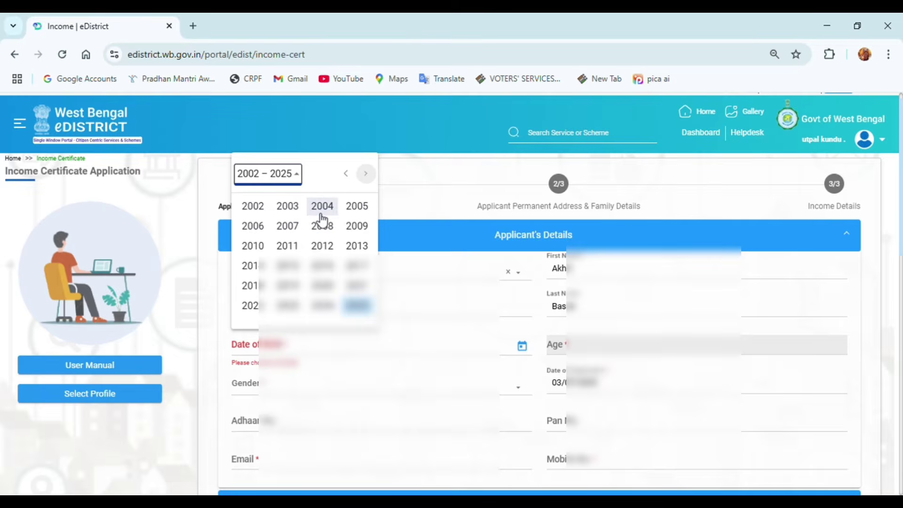
{"action": "left_click", "coordinate": [348, 174]}
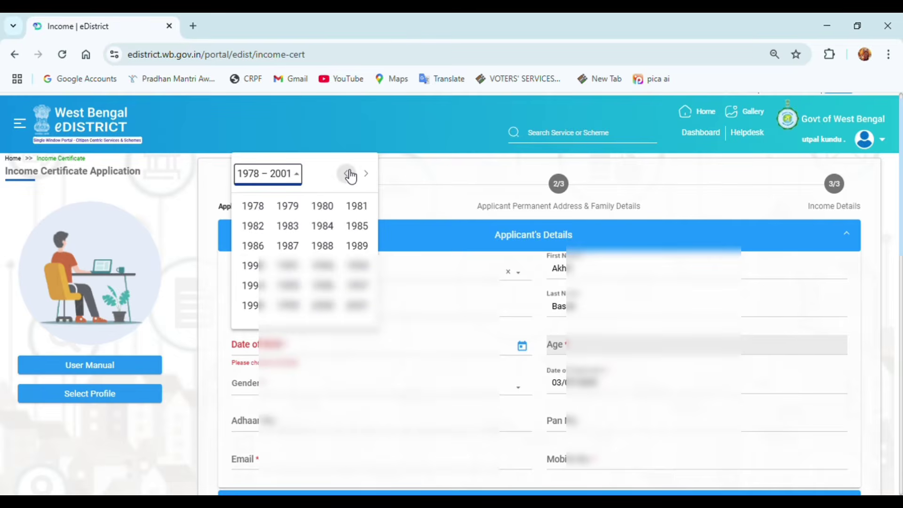
{"action": "left_click", "coordinate": [347, 174]}
{"action": "left_click", "coordinate": [287, 306]}
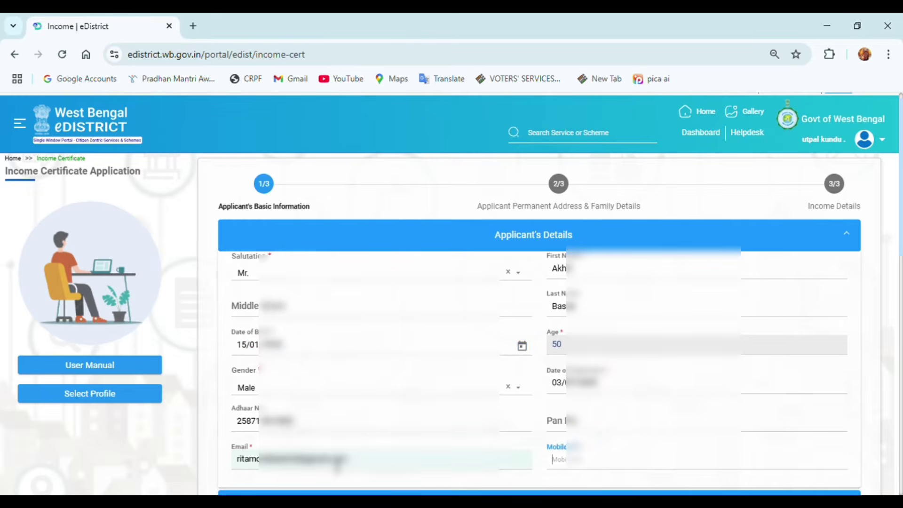
{"action": "type", "text": "700"}
{"action": "type", "text": "????"}
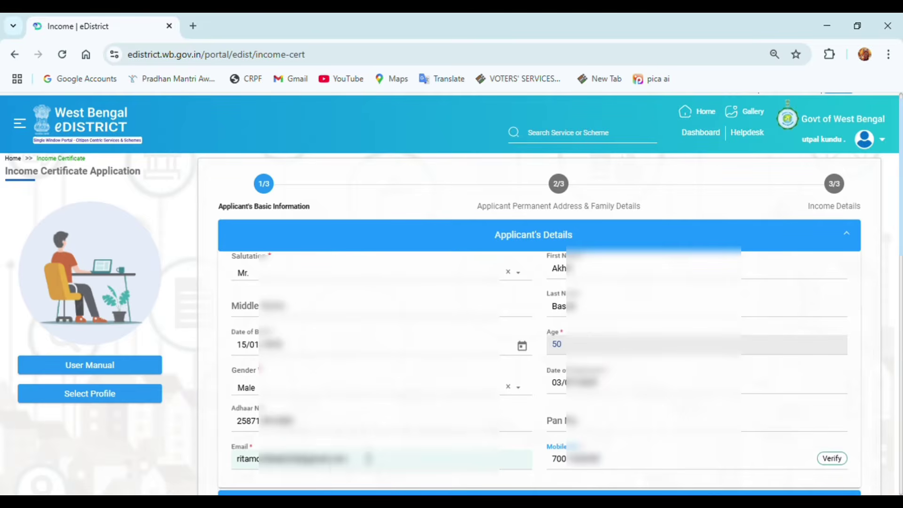
{"action": "left_click", "coordinate": [833, 463]}
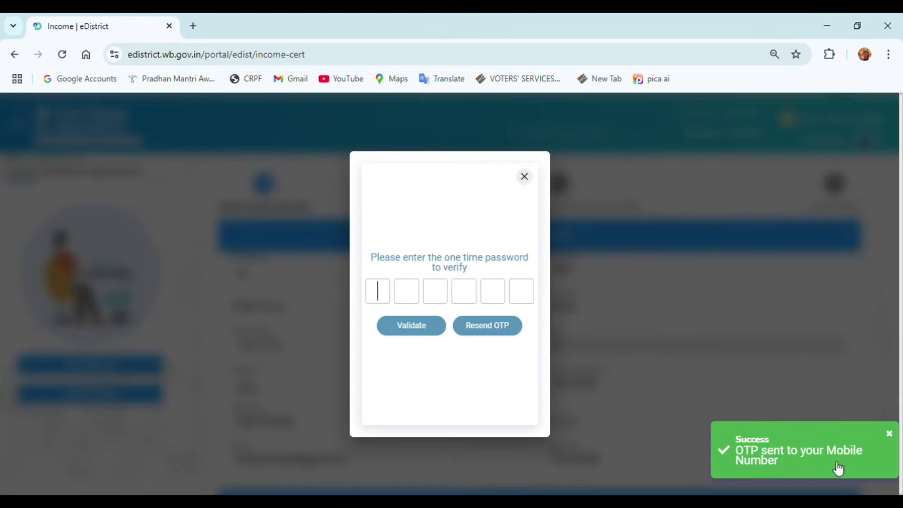
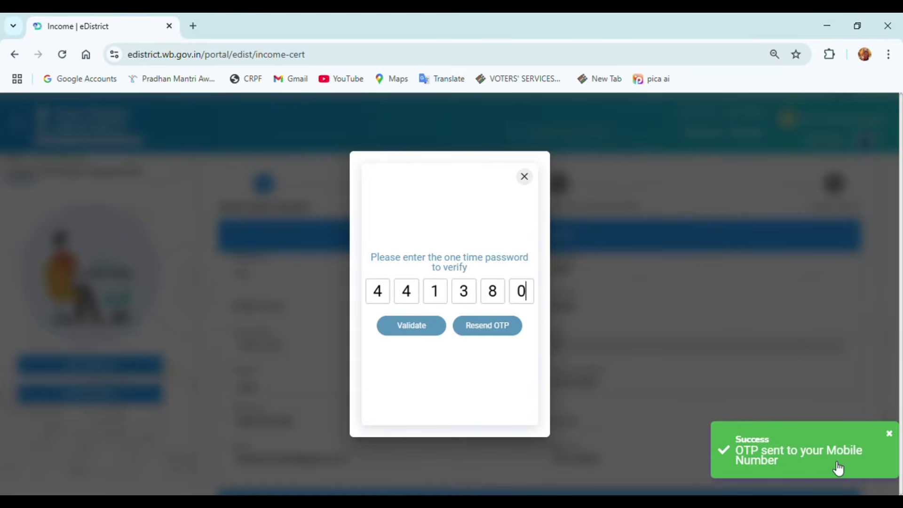
- Validate the mobile number with the six-digit OTP and dismiss the verified notice
{"action": "left_click", "coordinate": [414, 329]}
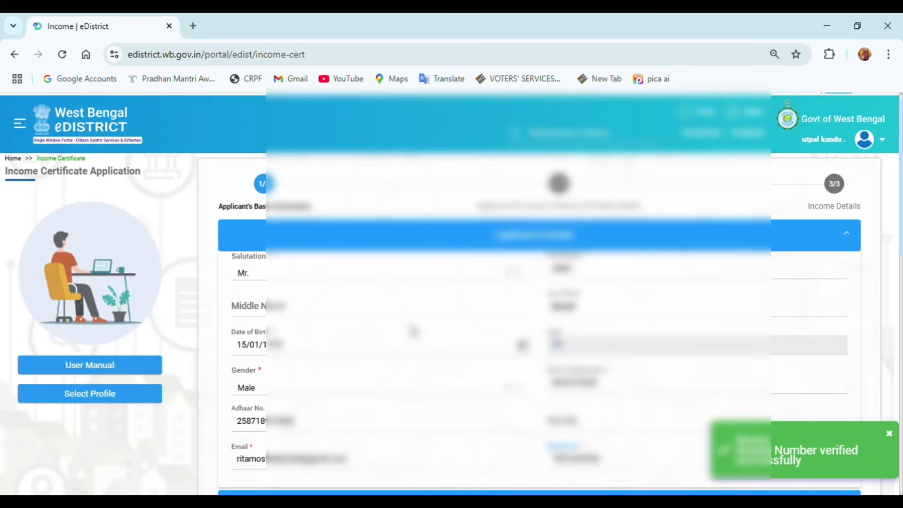
{"action": "left_click", "coordinate": [893, 434]}
- Enter the present address line and its pin code
{"action": "scroll", "coordinate": [888, 437], "scroll_direction": "down", "scroll_amount": 8}
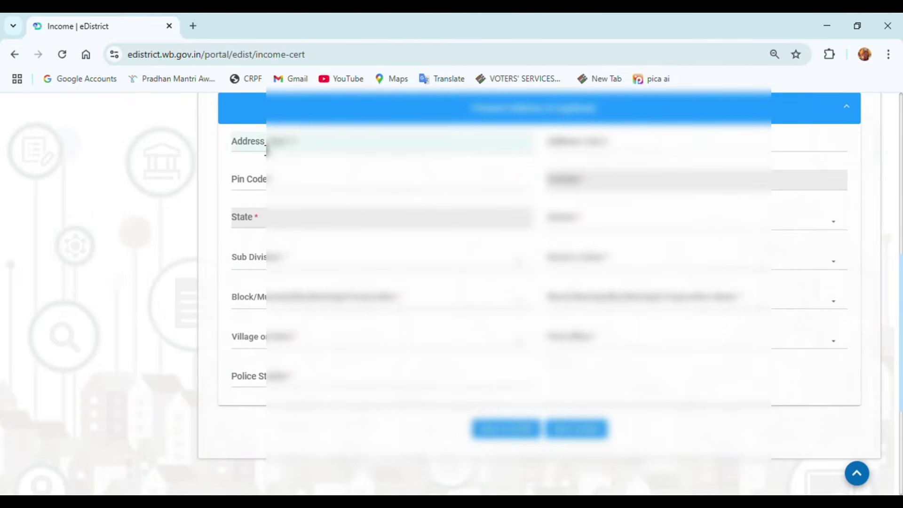
{"action": "left_click", "coordinate": [266, 146]}
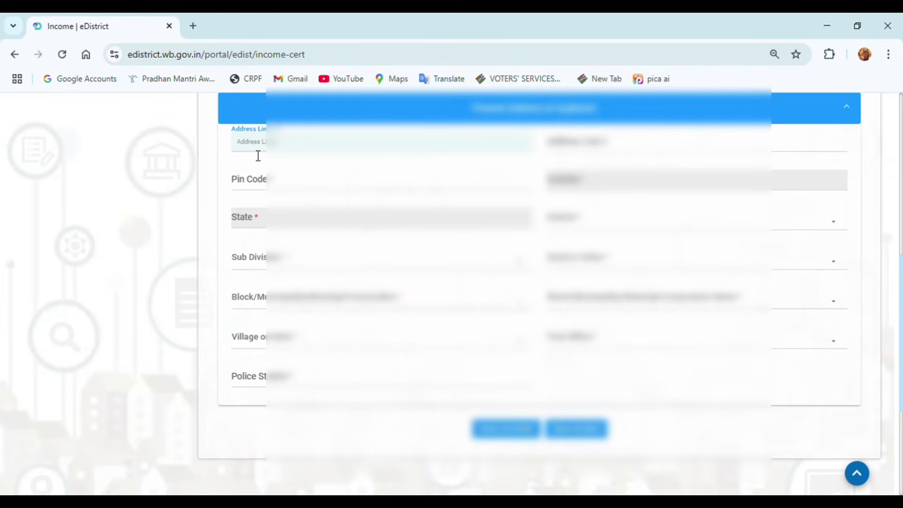
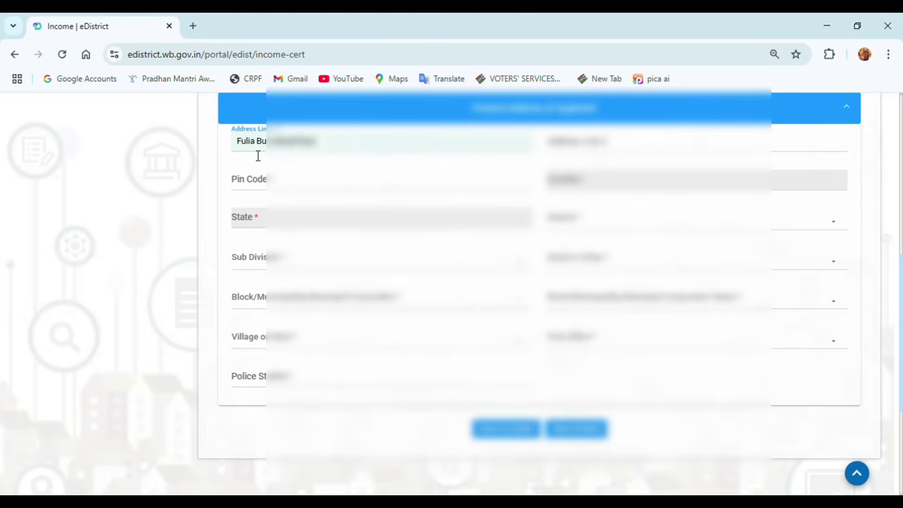
{"action": "key", "text": "Tab"}
{"action": "key", "text": "Tab"}
{"action": "type", "text": "74"}
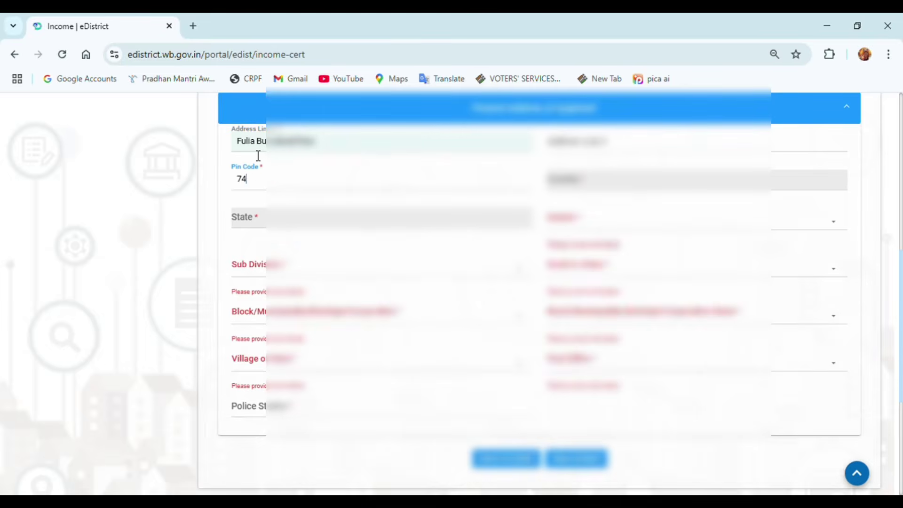
{"action": "type", "text": "1402"}
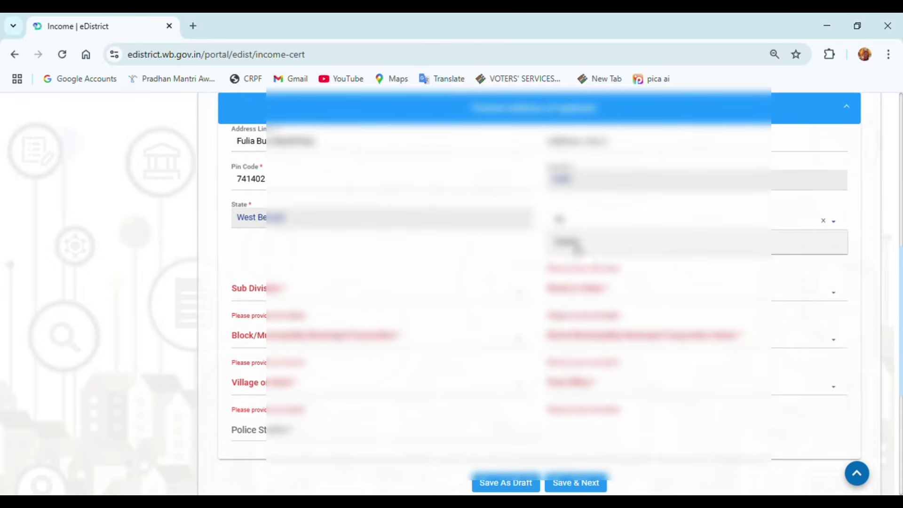
- Select the sub-division, rural/urban area type, Block as local body and the block name
{"action": "left_click", "coordinate": [337, 268]}
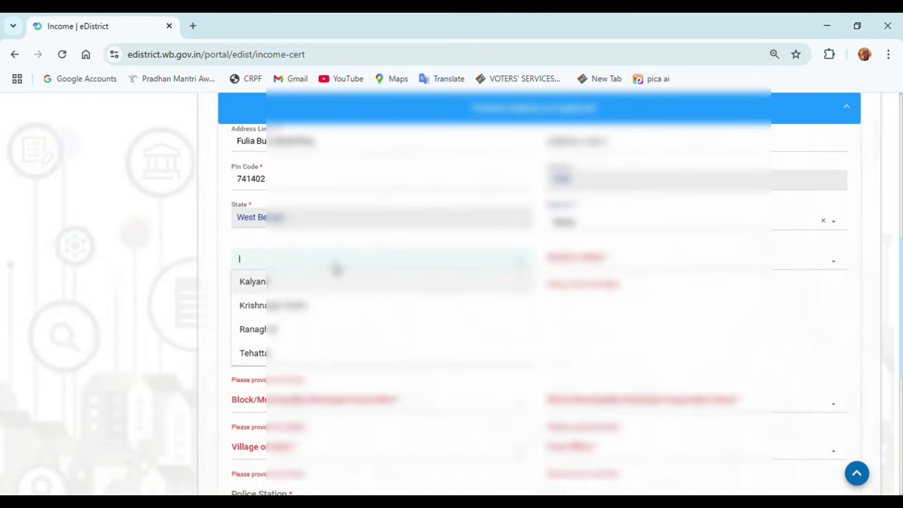
{"action": "left_click", "coordinate": [290, 329]}
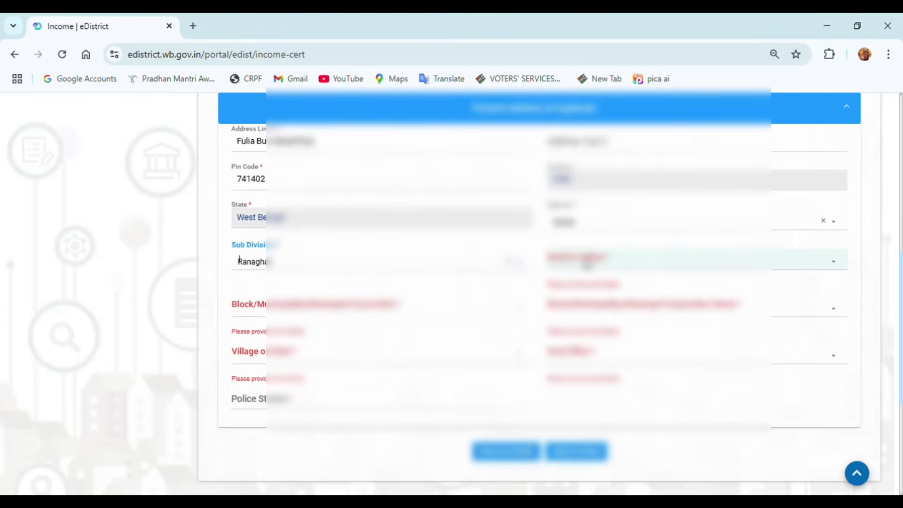
{"action": "left_click", "coordinate": [586, 261]}
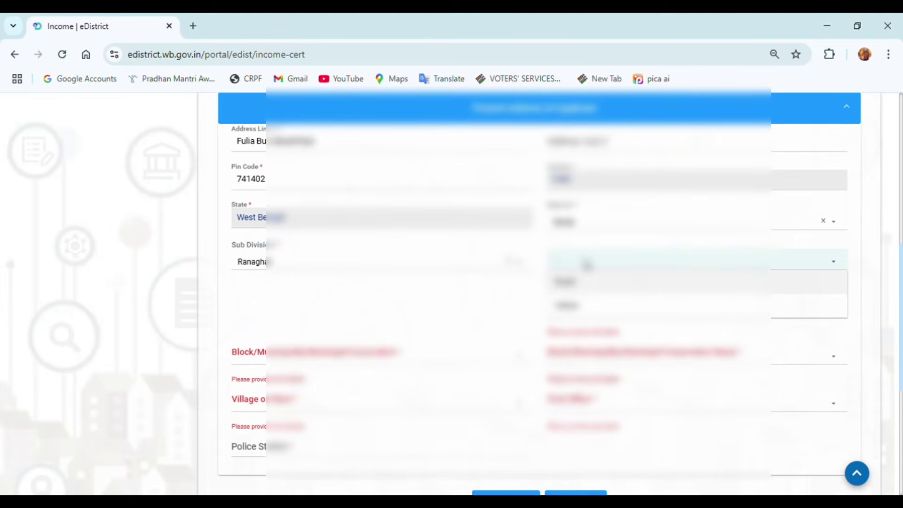
{"action": "left_click", "coordinate": [584, 289]}
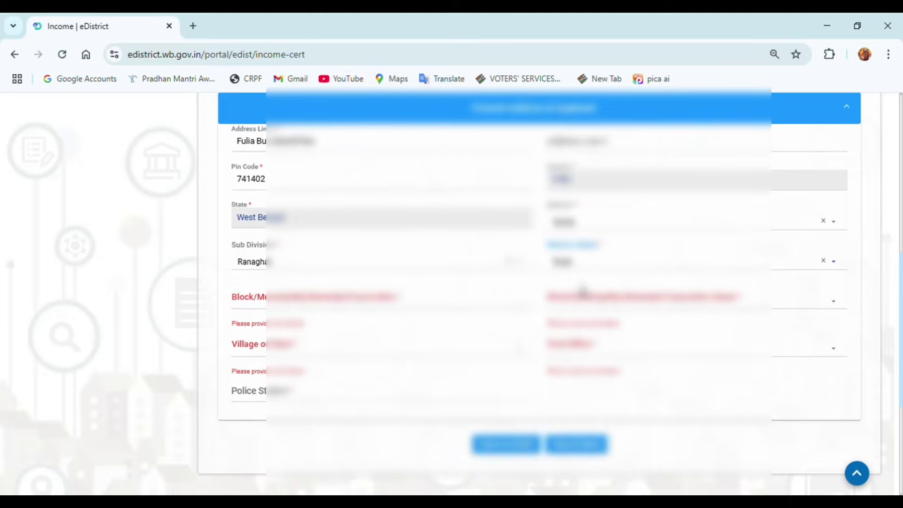
{"action": "left_click", "coordinate": [372, 299]}
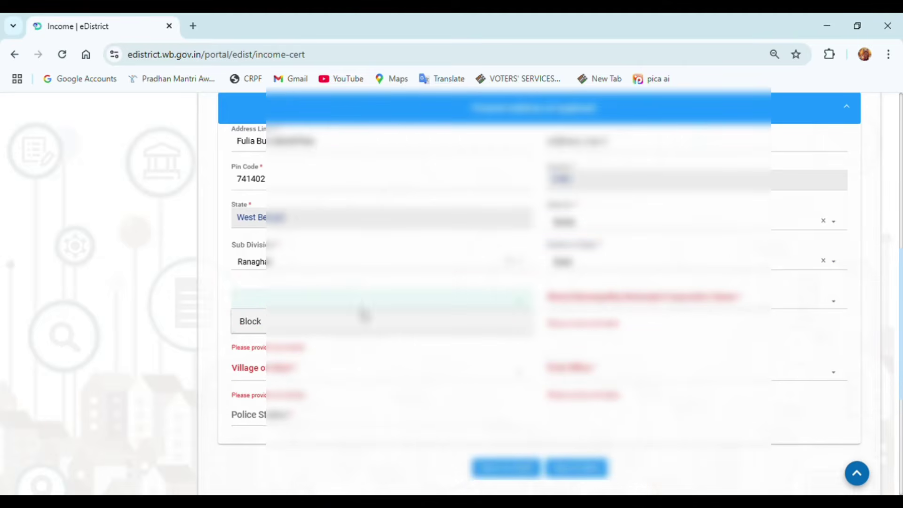
{"action": "left_click", "coordinate": [361, 326]}
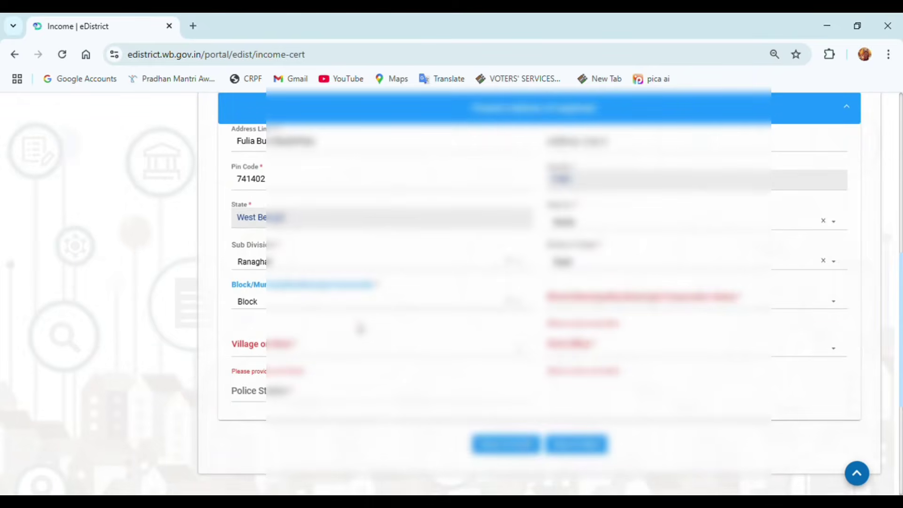
{"action": "left_click", "coordinate": [584, 300]}
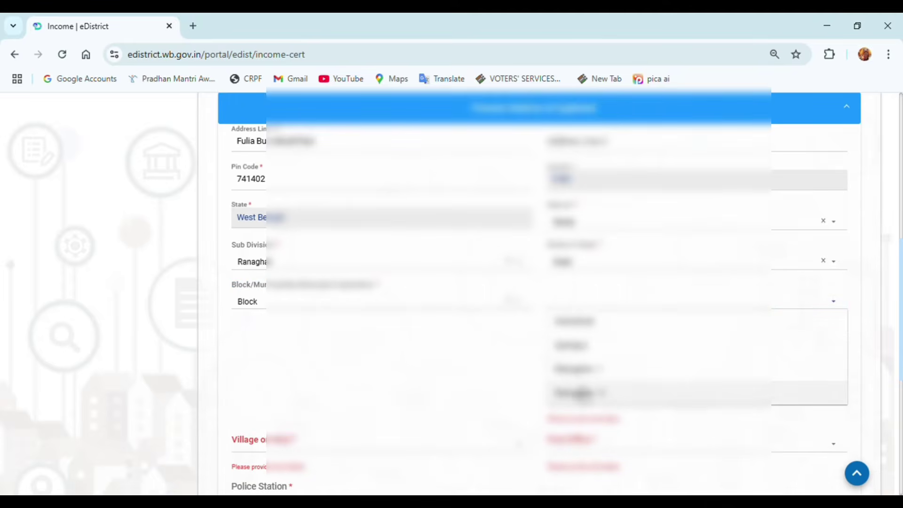
{"action": "left_click", "coordinate": [581, 349]}
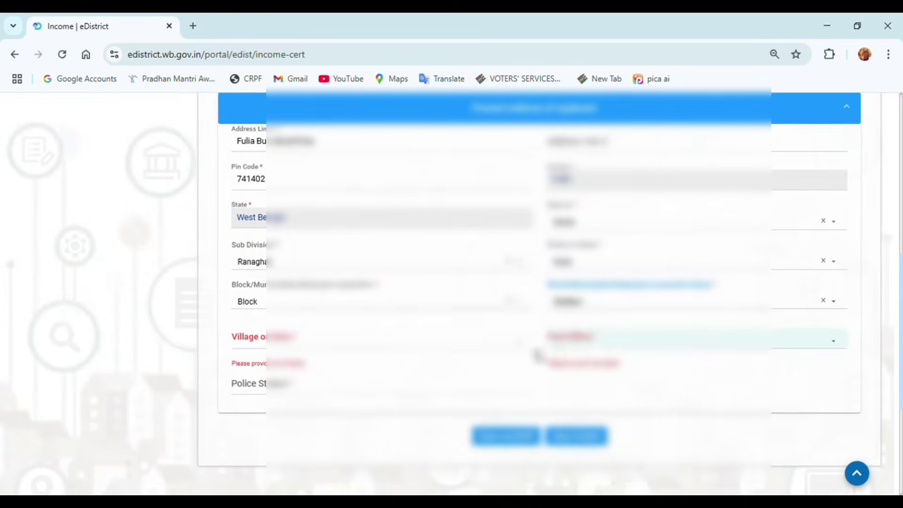
- Select the village and post office, enter the police station, and save the address
{"action": "left_click", "coordinate": [384, 345]}
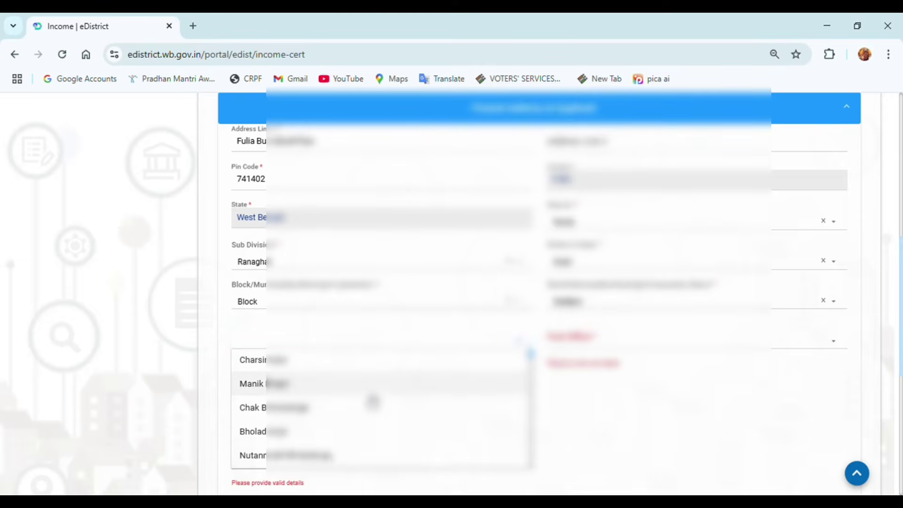
{"action": "scroll", "coordinate": [373, 402], "scroll_direction": "down", "scroll_amount": 5}
{"action": "scroll", "coordinate": [373, 402], "scroll_direction": "down", "scroll_amount": 10}
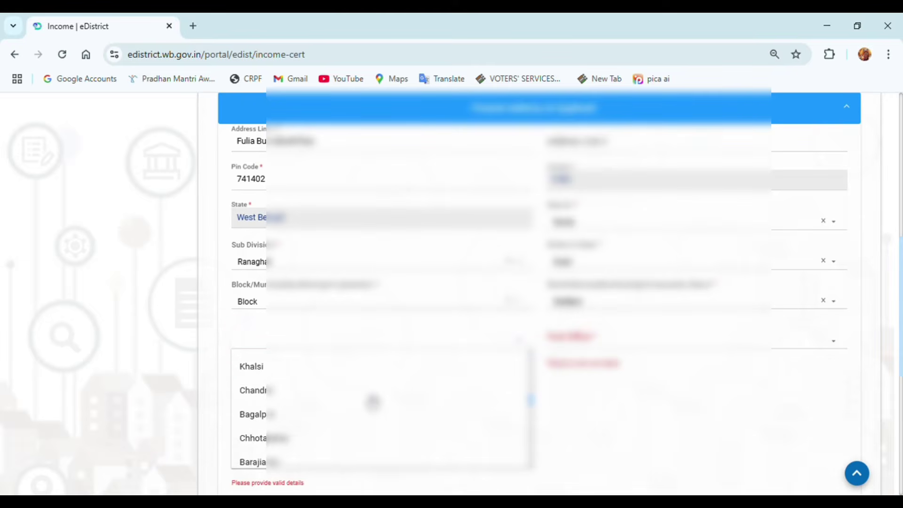
{"action": "scroll", "coordinate": [373, 402], "scroll_direction": "down", "scroll_amount": 10}
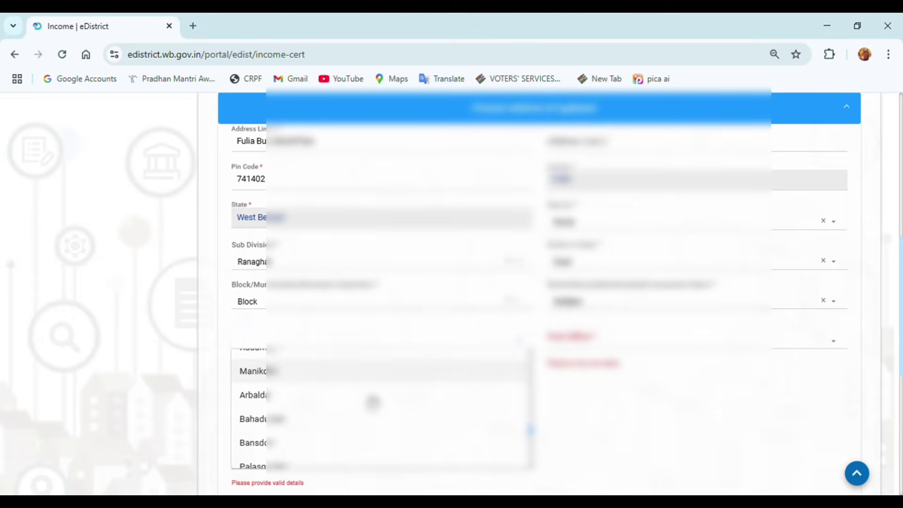
{"action": "scroll", "coordinate": [373, 402], "scroll_direction": "down", "scroll_amount": 10}
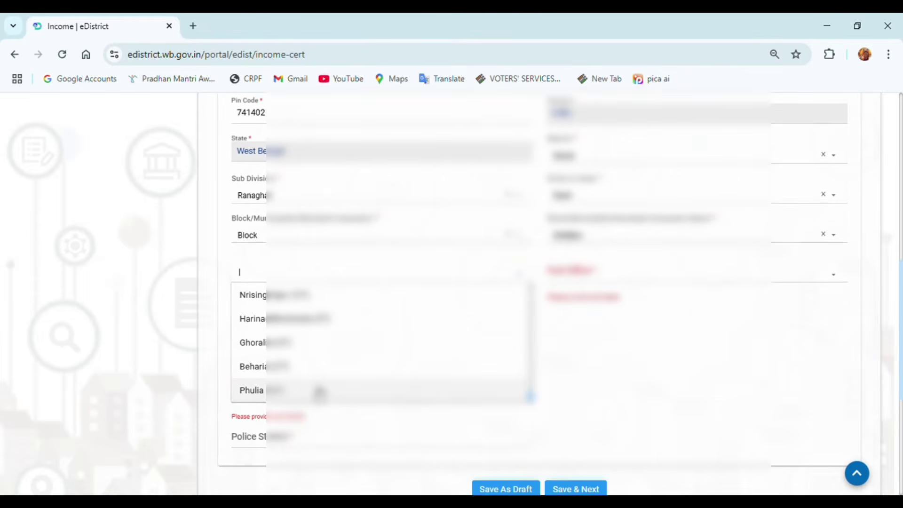
{"action": "left_click", "coordinate": [320, 391]}
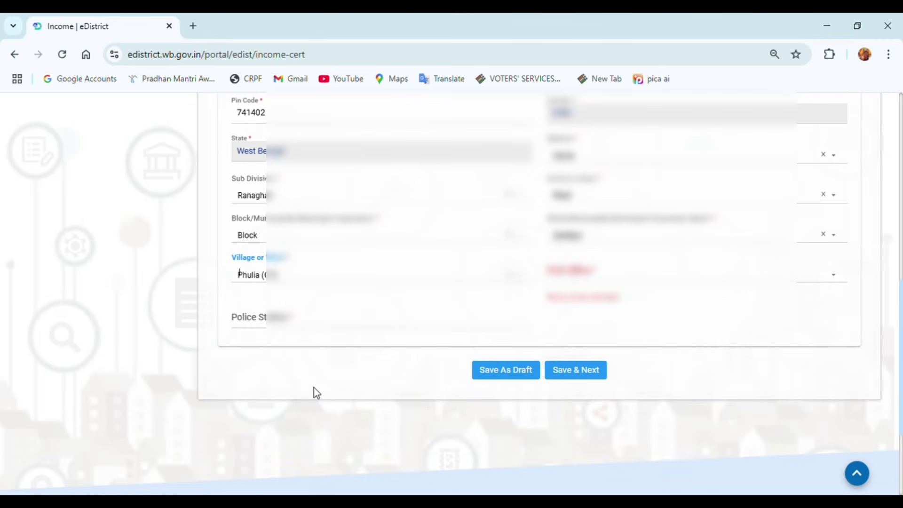
{"action": "left_click", "coordinate": [577, 272]}
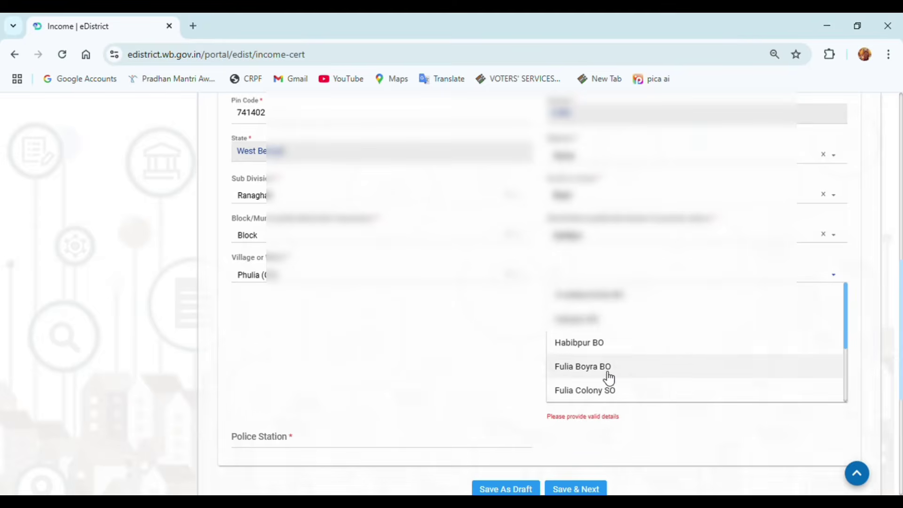
{"action": "left_click", "coordinate": [603, 391]}
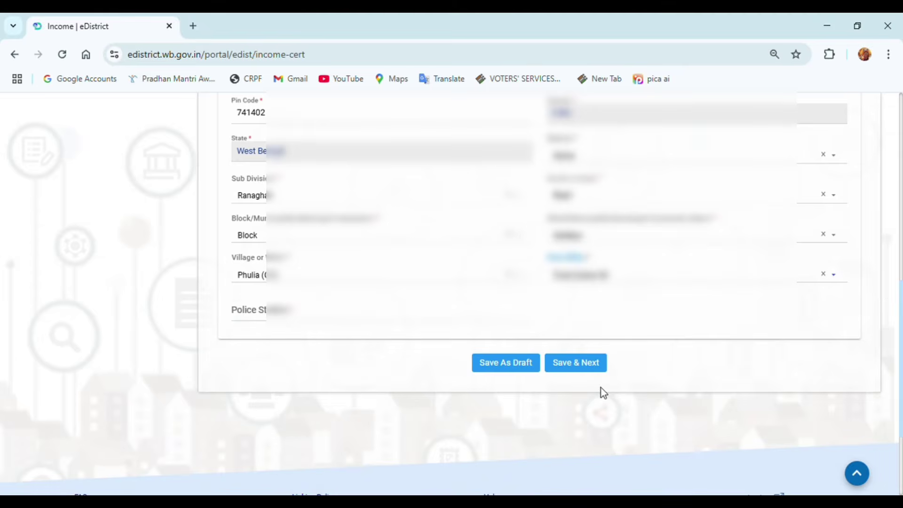
{"action": "left_click", "coordinate": [331, 311]}
{"action": "type", "text": "S"}
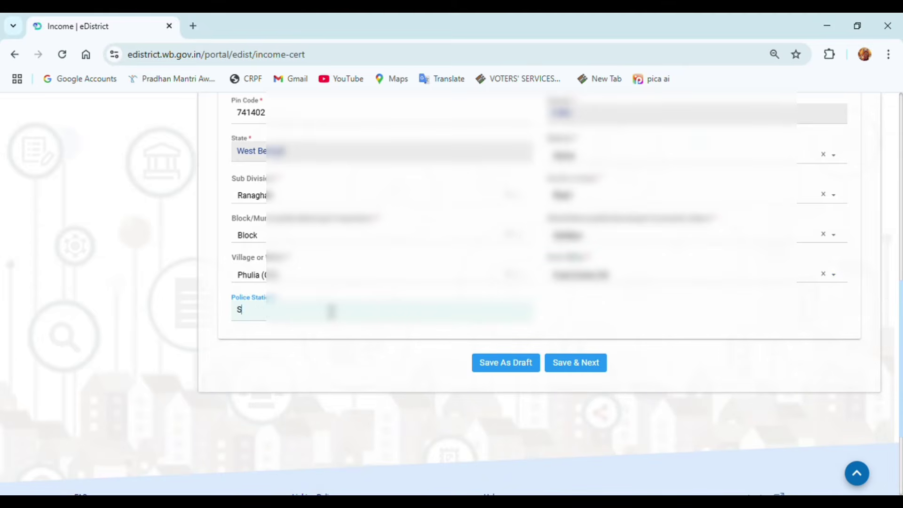
{"action": "type", "text": "antipur"}
{"action": "left_click", "coordinate": [254, 342]}
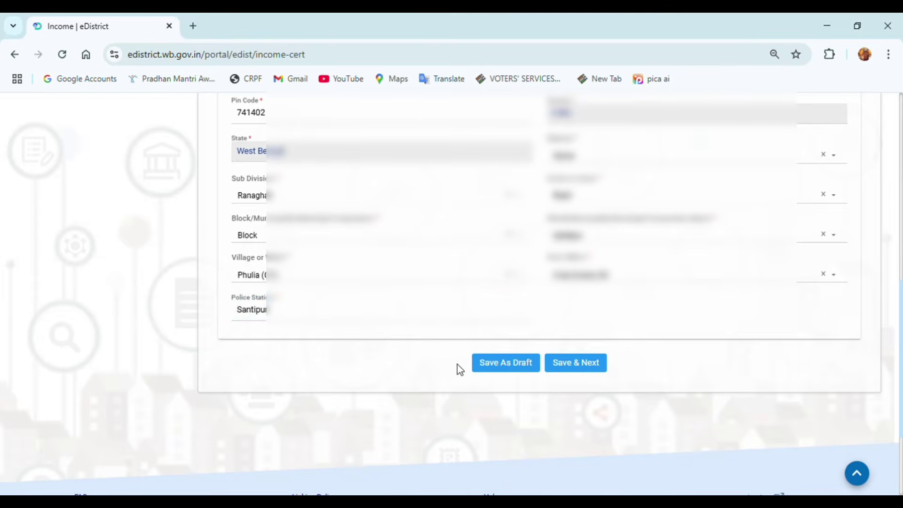
{"action": "left_click", "coordinate": [587, 366]}
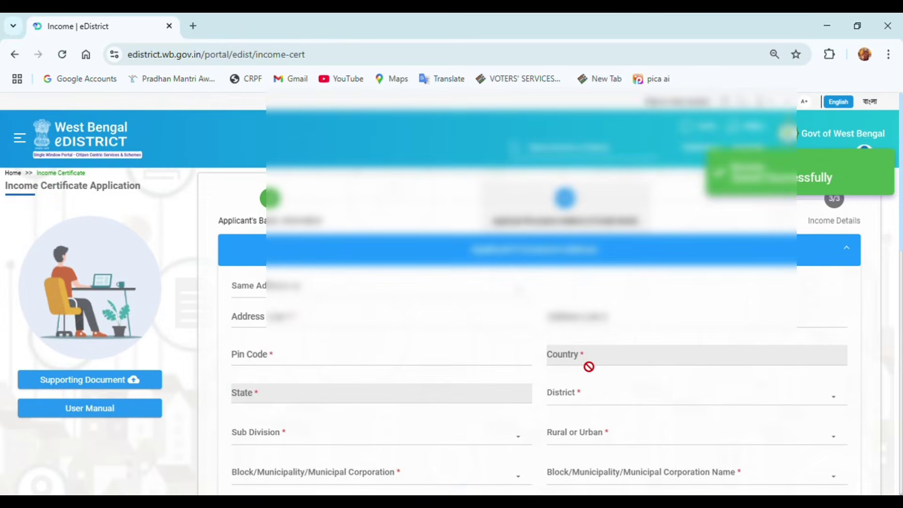
- Copy the present address as the permanent address
{"action": "left_click", "coordinate": [327, 291]}
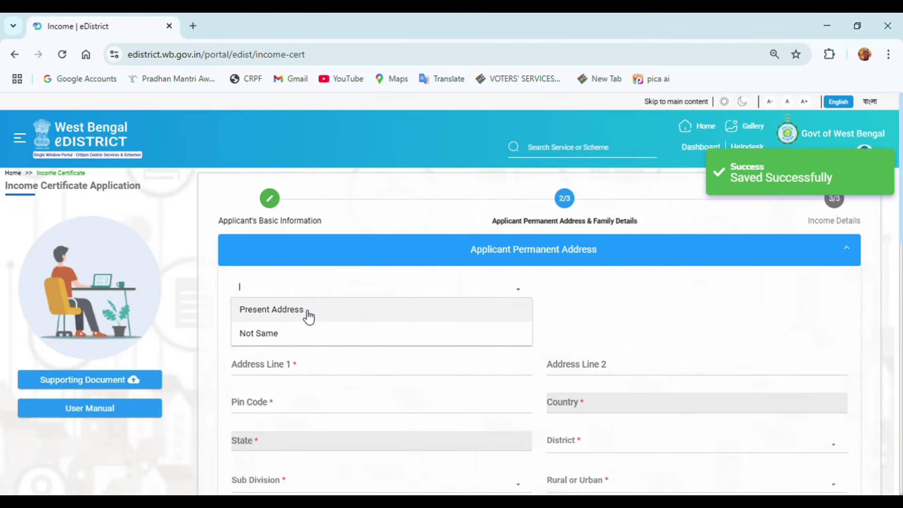
{"action": "left_click", "coordinate": [272, 310]}
{"action": "scroll", "coordinate": [308, 318], "scroll_direction": "down", "scroll_amount": 4}
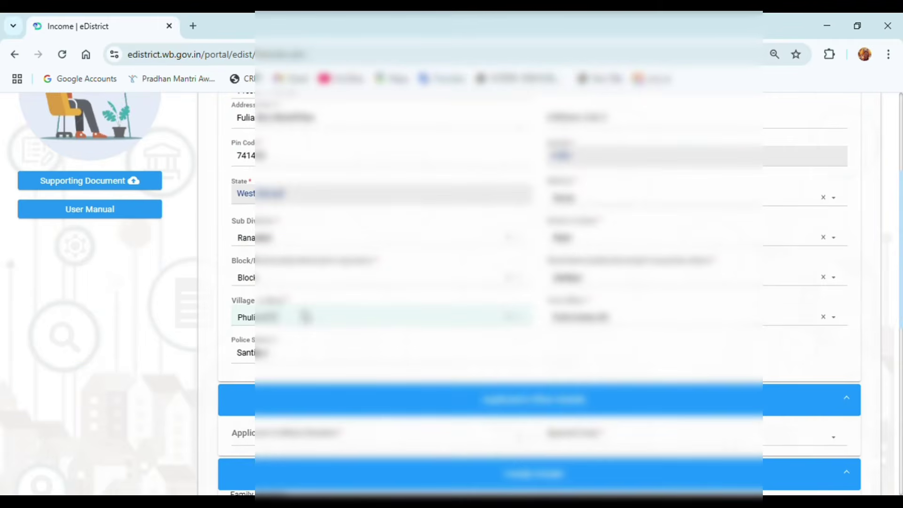
{"action": "scroll", "coordinate": [306, 317], "scroll_direction": "down", "scroll_amount": 5}
{"action": "scroll", "coordinate": [306, 317], "scroll_direction": "up", "scroll_amount": 1}
{"action": "scroll", "coordinate": [306, 317], "scroll_direction": "down", "scroll_amount": 1}
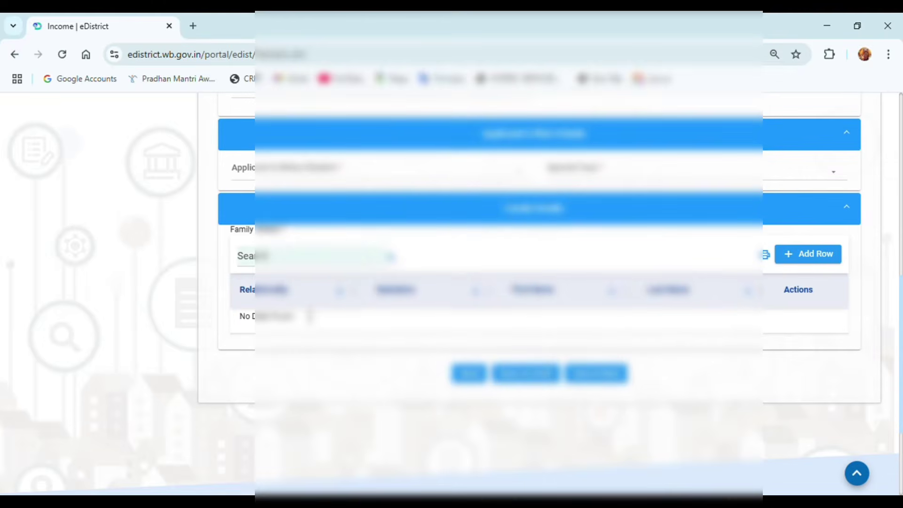
- Set Applicant is Minor/Student to NO and Special Case to Not Applicable
{"action": "left_click", "coordinate": [351, 172]}
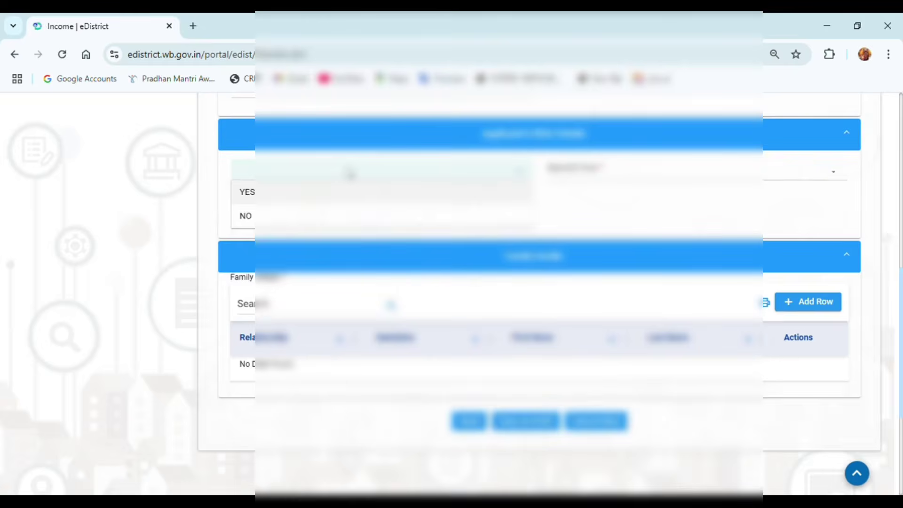
{"action": "left_click", "coordinate": [269, 217]}
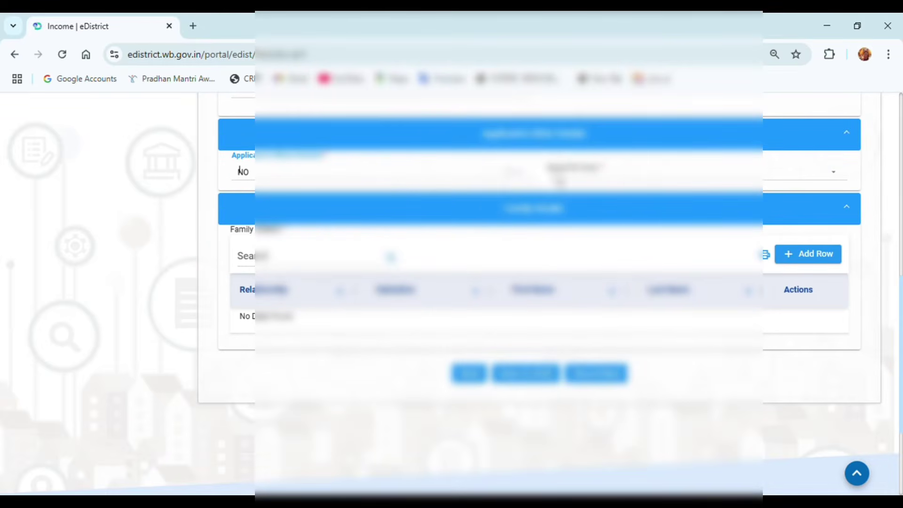
{"action": "left_click", "coordinate": [574, 172]}
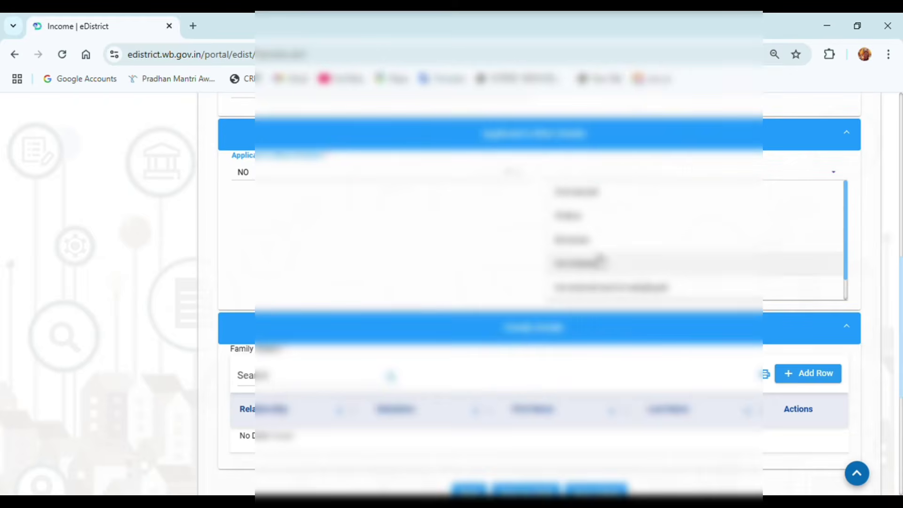
{"action": "scroll", "coordinate": [591, 254], "scroll_direction": "down", "scroll_amount": 1}
{"action": "left_click", "coordinate": [591, 297]}
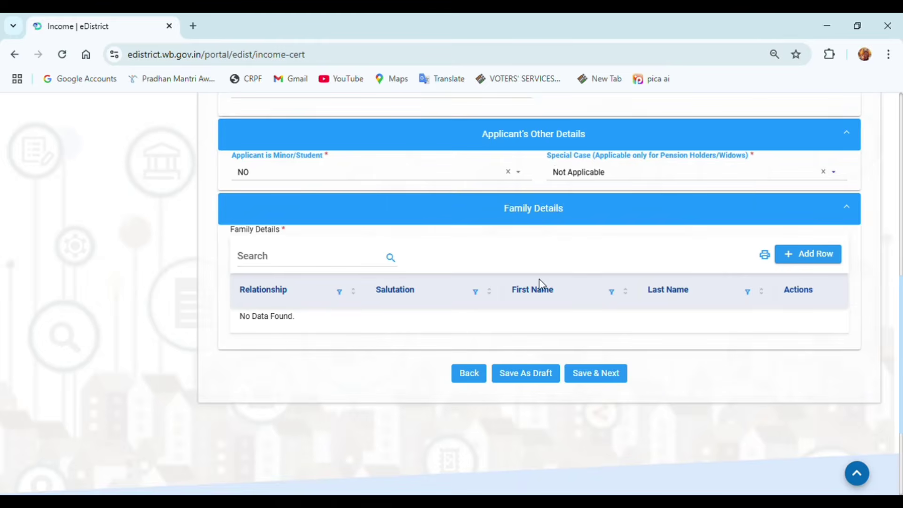
- Start a guardian entry with relationship Father and salutation Late
{"action": "left_click", "coordinate": [807, 254]}
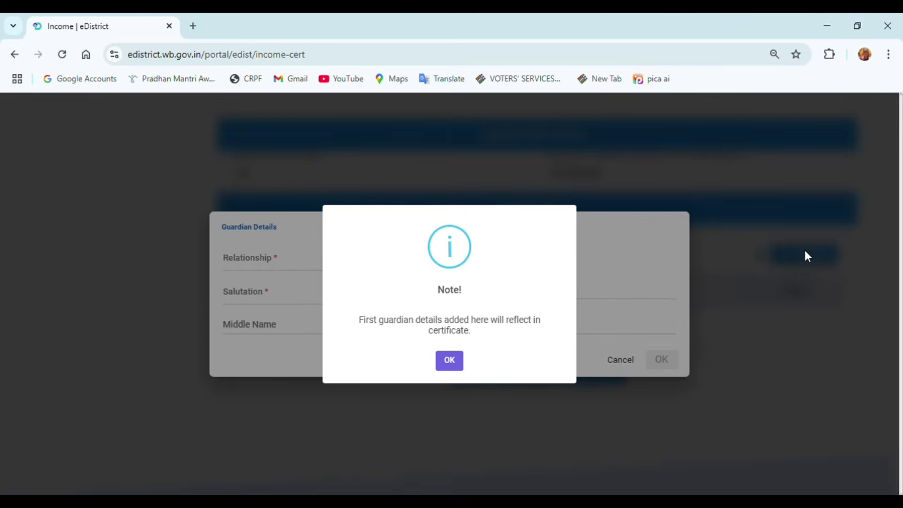
{"action": "left_click", "coordinate": [452, 366]}
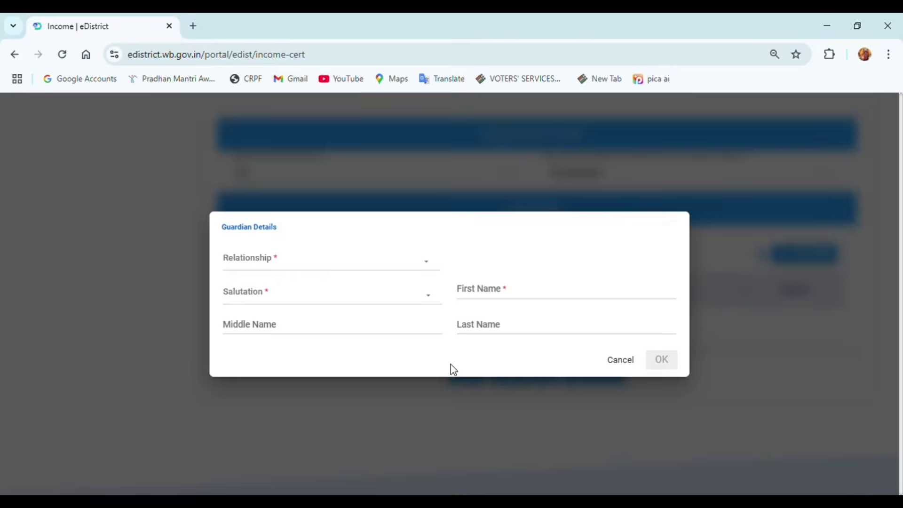
{"action": "left_click", "coordinate": [312, 258]}
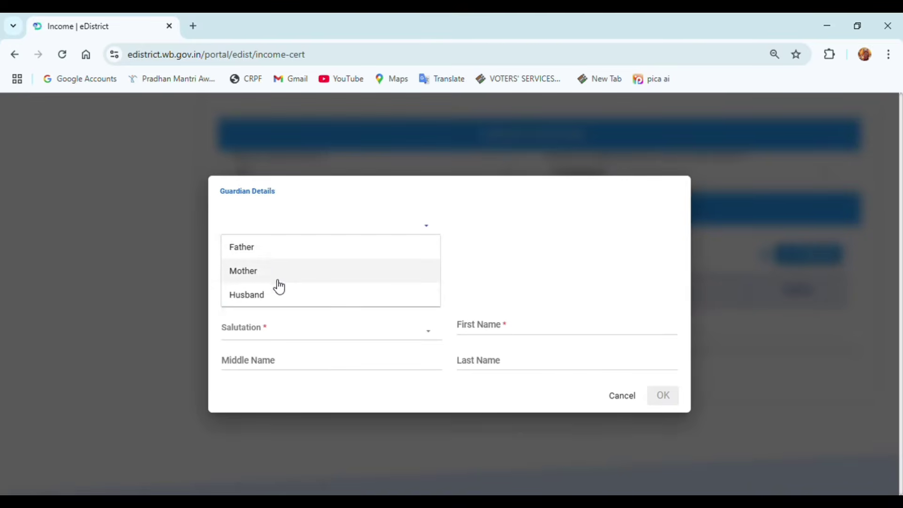
{"action": "left_click", "coordinate": [268, 249]}
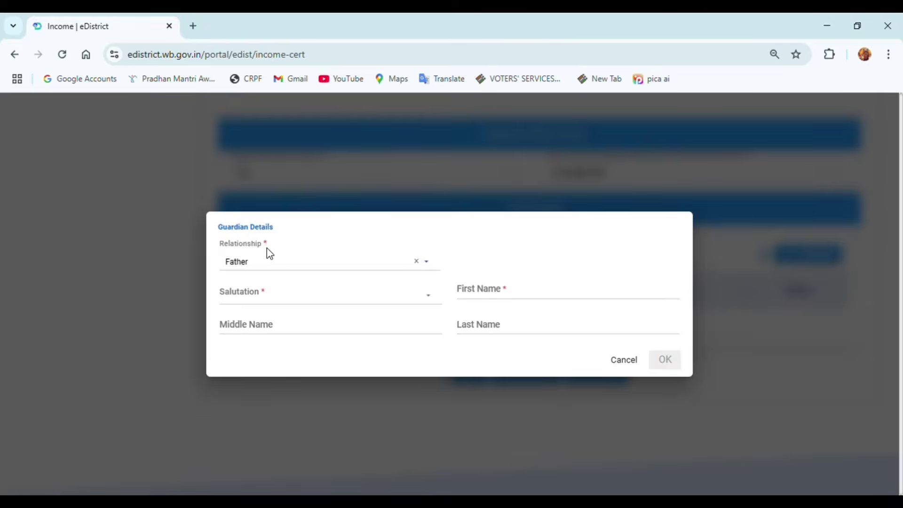
{"action": "left_click", "coordinate": [263, 296]}
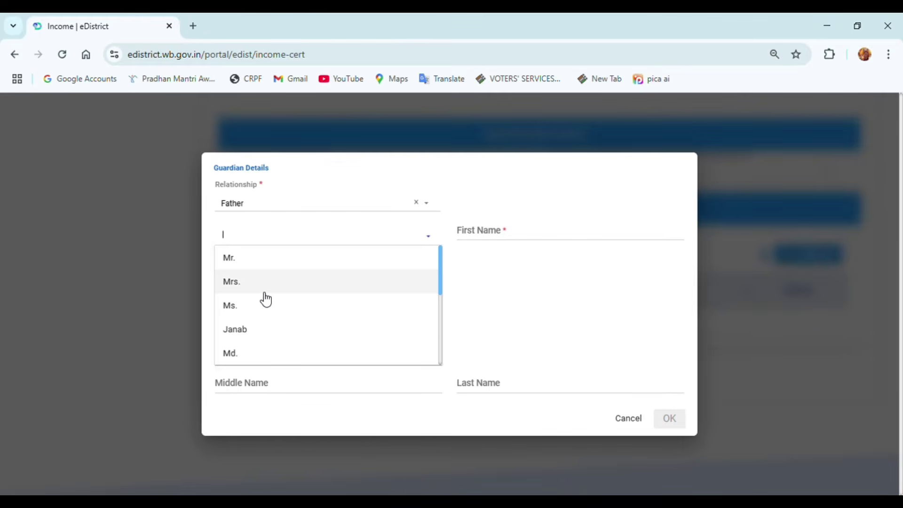
{"action": "scroll", "coordinate": [266, 299], "scroll_direction": "down", "scroll_amount": 3}
{"action": "scroll", "coordinate": [264, 298], "scroll_direction": "down", "scroll_amount": 2}
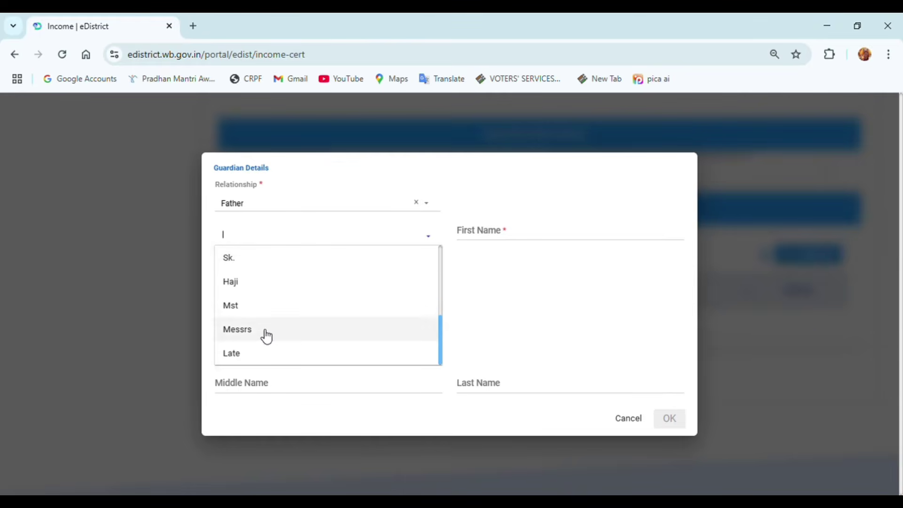
{"action": "left_click", "coordinate": [260, 356]}
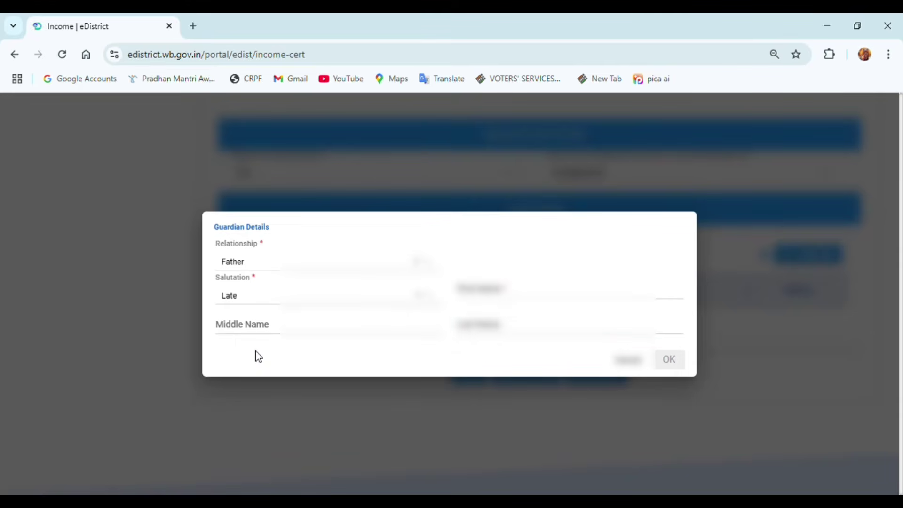
- Enter the father's first and last name and add him to the family table
{"action": "left_click", "coordinate": [515, 295]}
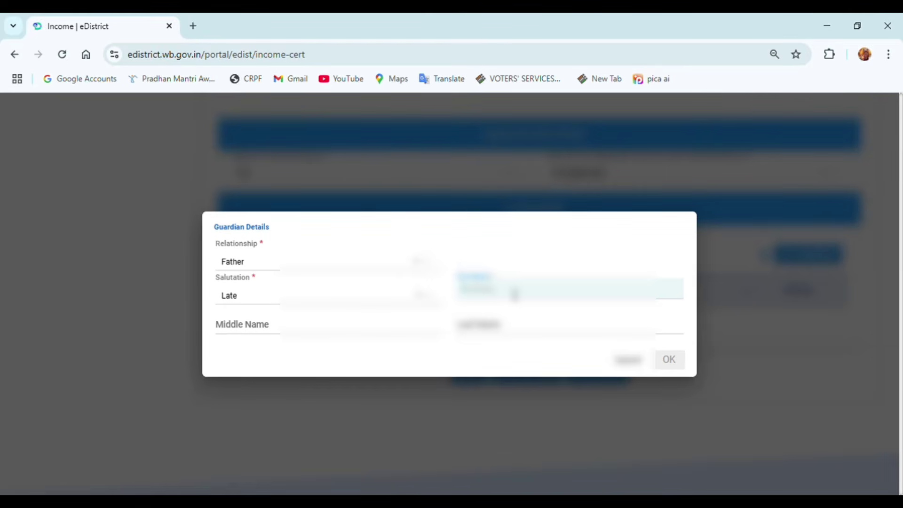
{"action": "key", "text": "Tab"}
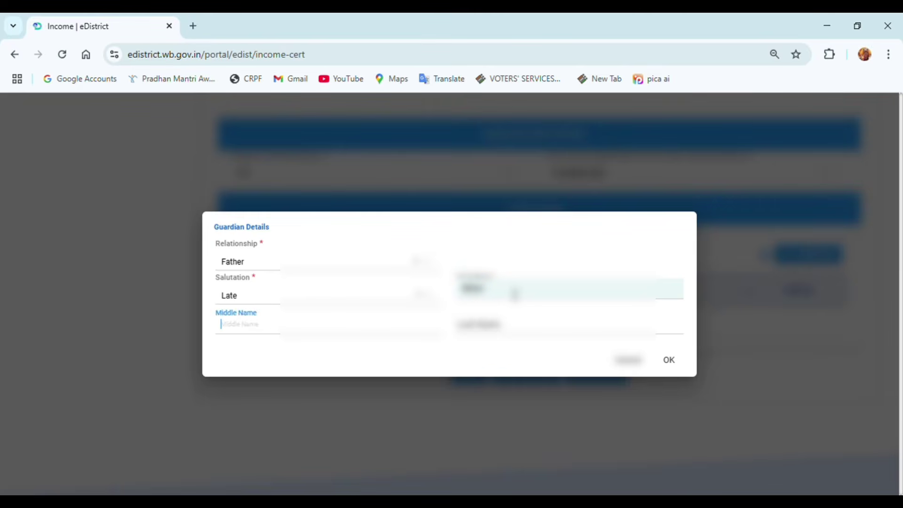
{"action": "key", "text": "Tab"}
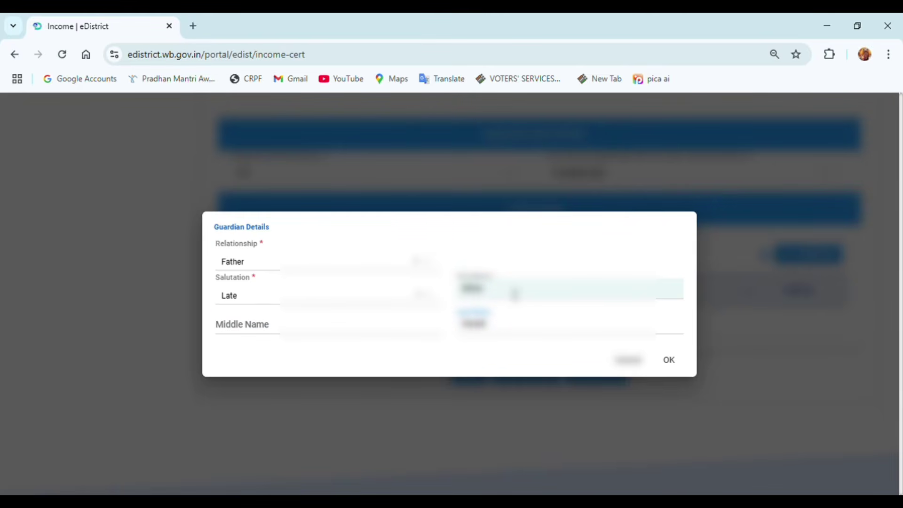
{"action": "left_click", "coordinate": [670, 361]}
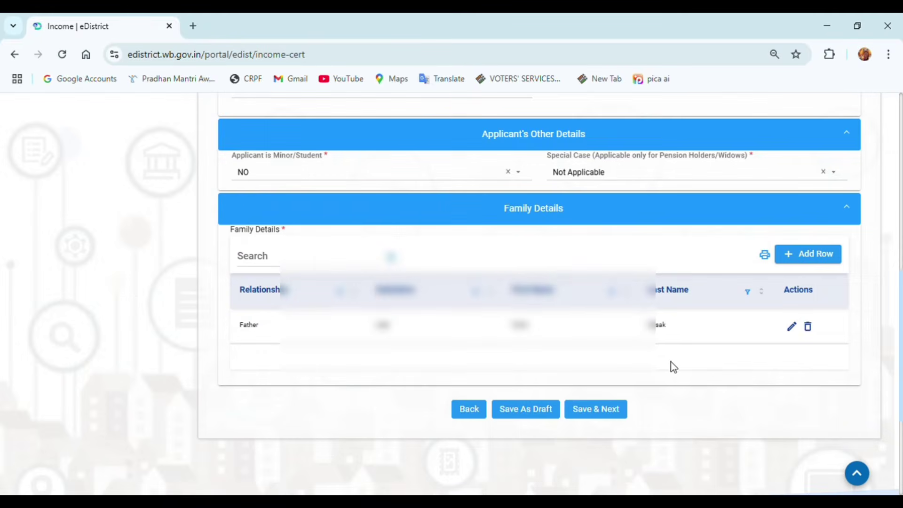
- Save step 2 and enter 10000 as the monthly income on Income Details
{"action": "left_click", "coordinate": [597, 410]}
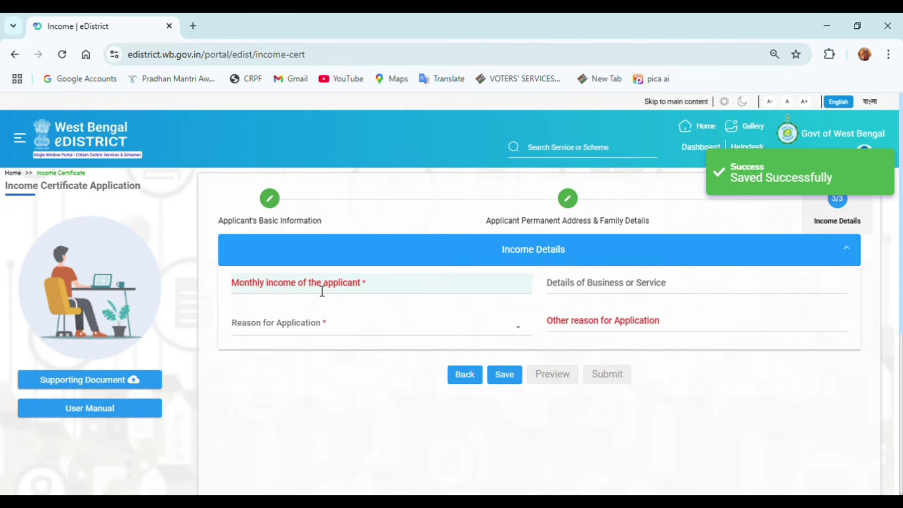
{"action": "left_click", "coordinate": [323, 292]}
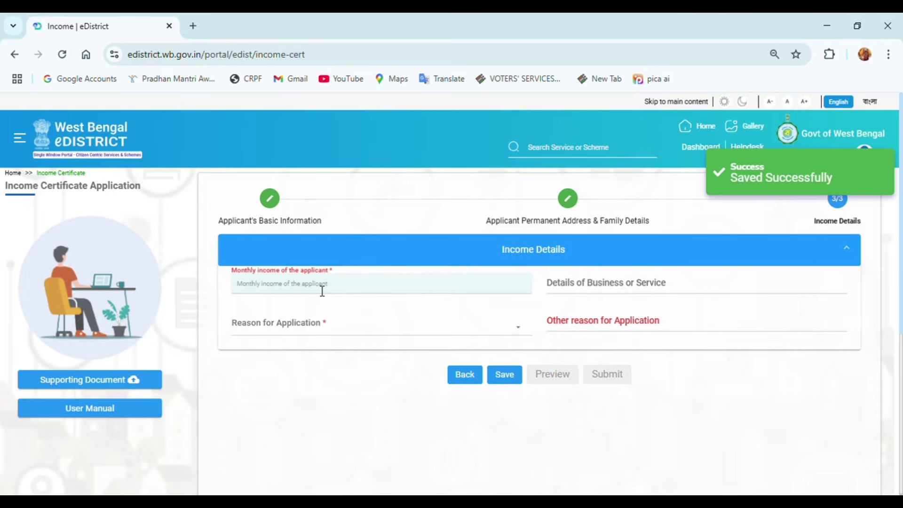
{"action": "type", "text": "10"}
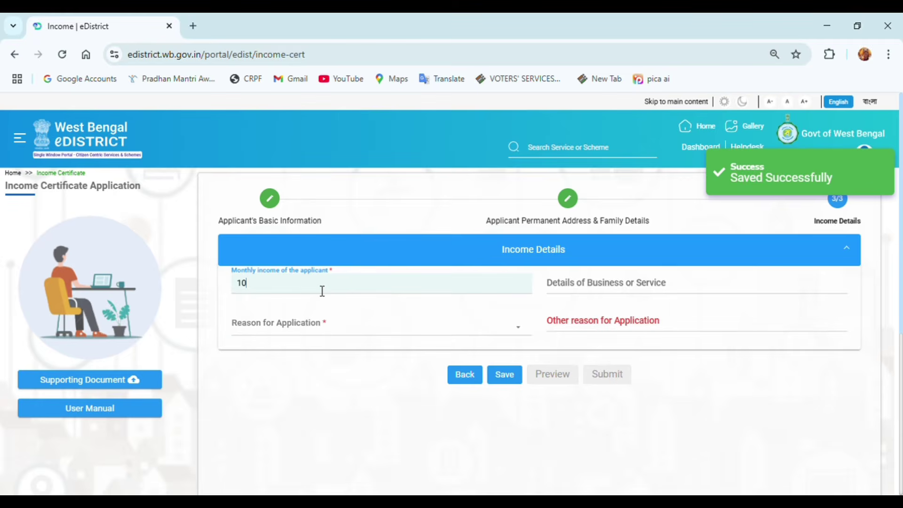
{"action": "type", "text": "000"}
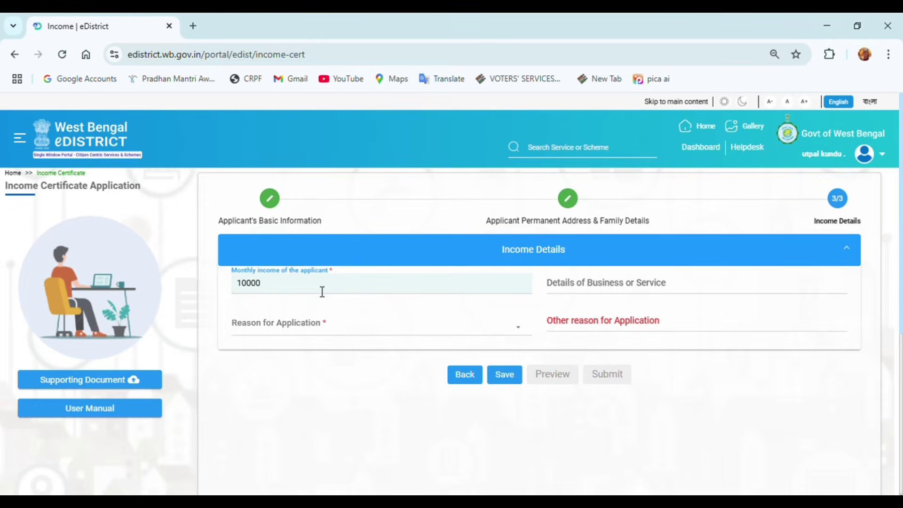
{"action": "left_click", "coordinate": [328, 325]}
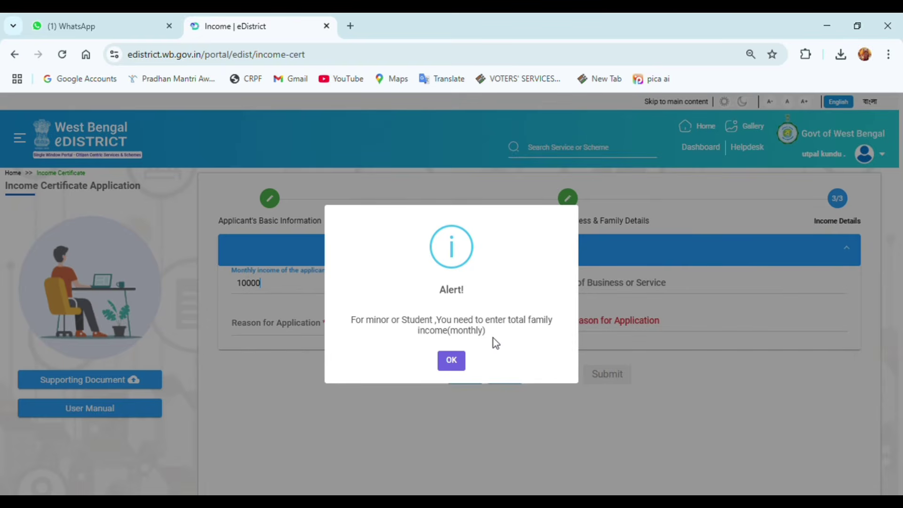
- Dismiss the family income alert, set the reason to Other with 'Scholarship', and save
{"action": "left_click", "coordinate": [459, 368]}
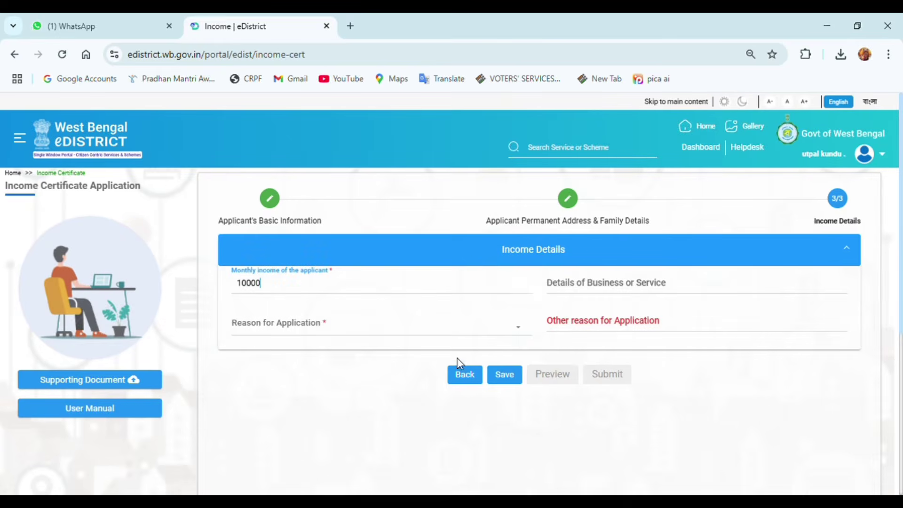
{"action": "left_click", "coordinate": [578, 293]}
{"action": "left_click", "coordinate": [387, 327]}
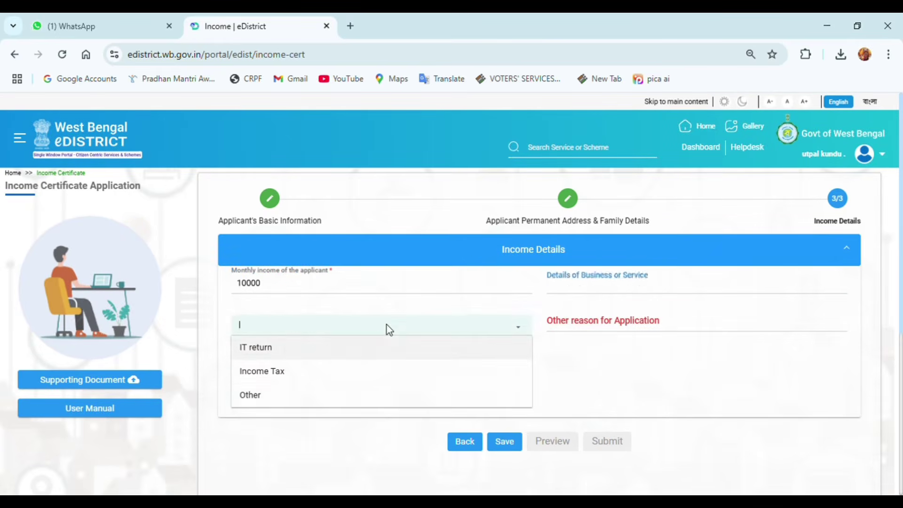
{"action": "left_click", "coordinate": [284, 396]}
{"action": "left_click", "coordinate": [630, 322]}
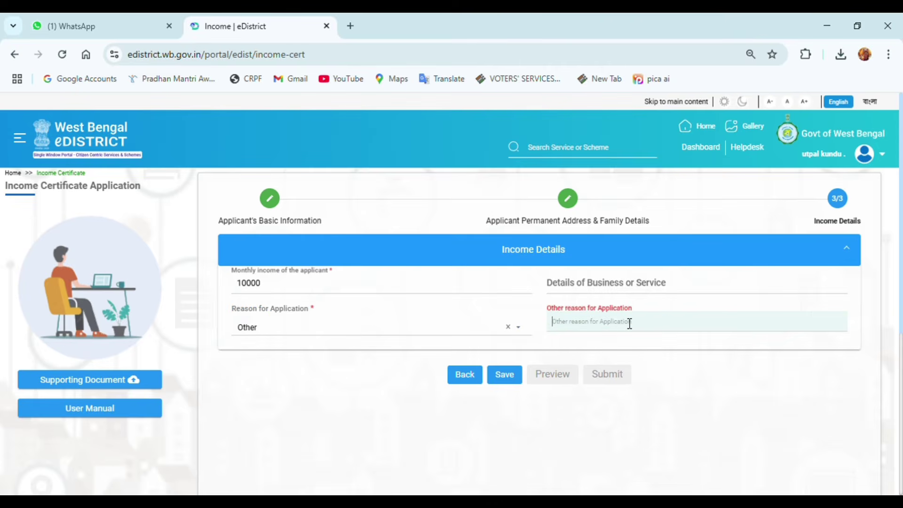
{"action": "type", "text": "Sch"}
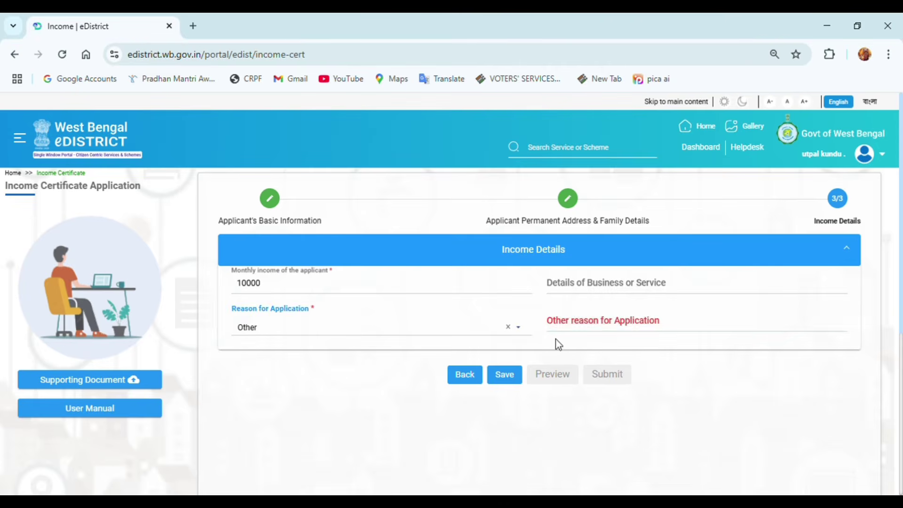
{"action": "left_click", "coordinate": [586, 327]}
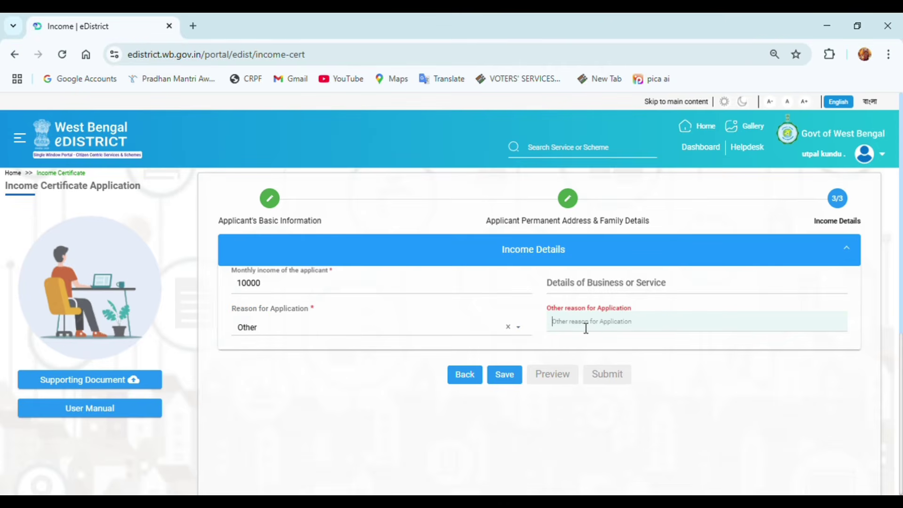
{"action": "type", "text": "Scholarsh"}
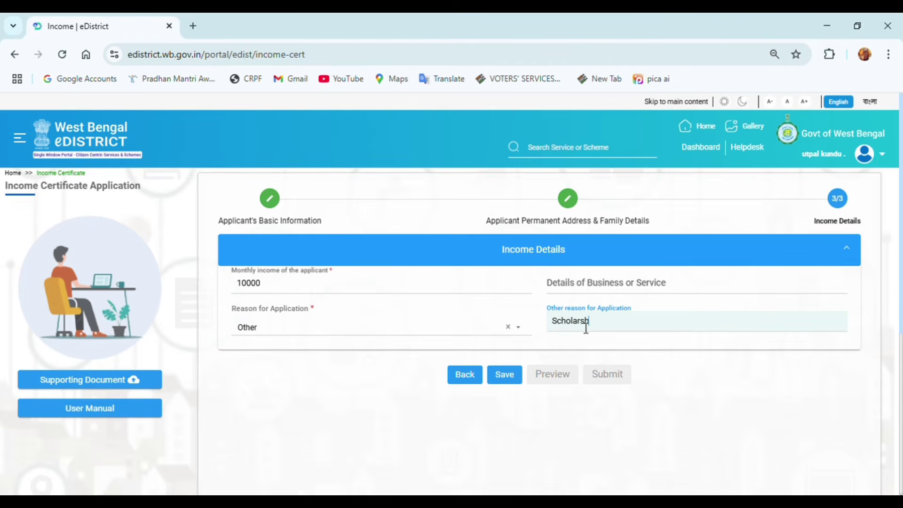
{"action": "type", "text": "ip"}
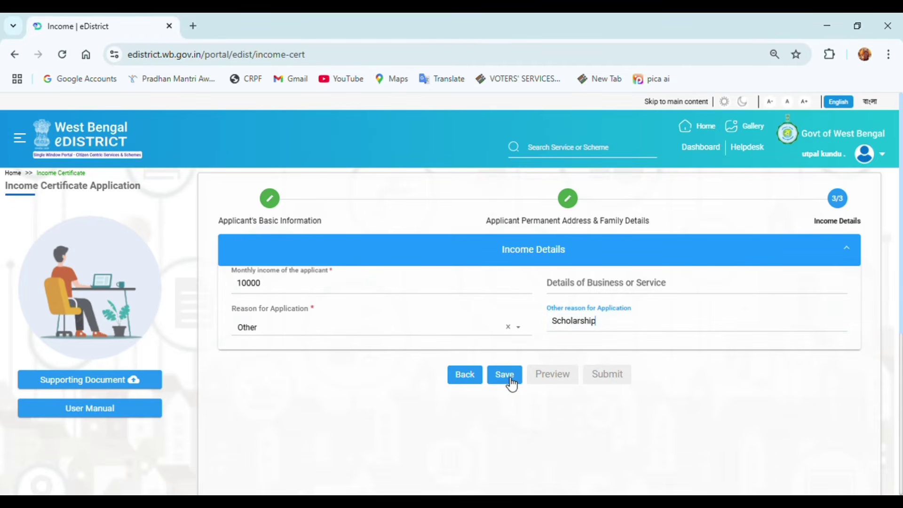
{"action": "left_click", "coordinate": [512, 384]}
- Review the application preview, then close it
{"action": "left_click", "coordinate": [570, 376]}
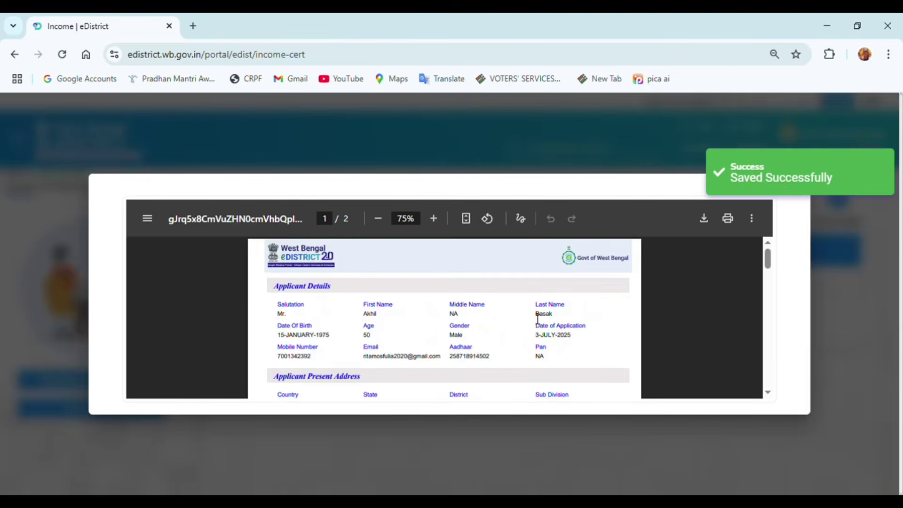
{"action": "scroll", "coordinate": [538, 320], "scroll_direction": "down", "scroll_amount": 15}
{"action": "scroll", "coordinate": [528, 327], "scroll_direction": "up", "scroll_amount": 12}
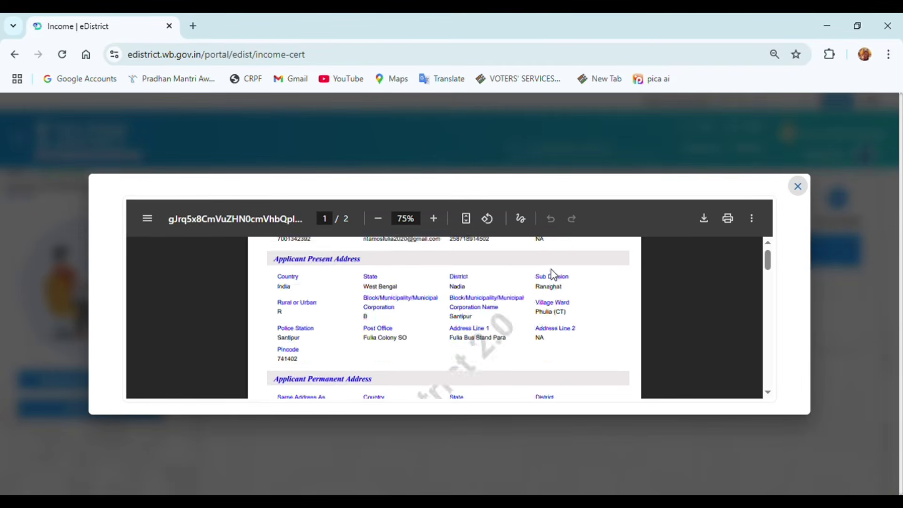
{"action": "scroll", "coordinate": [553, 275], "scroll_direction": "up", "scroll_amount": 3}
{"action": "left_click", "coordinate": [798, 187]}
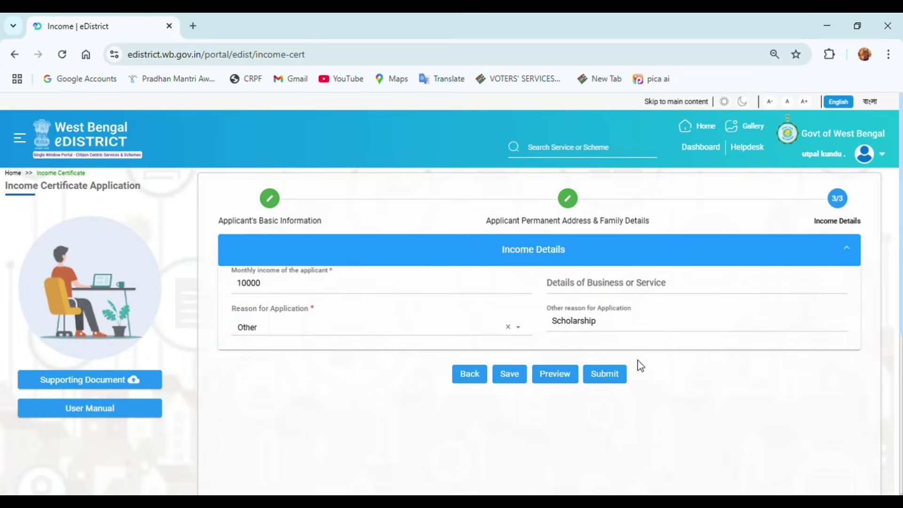
- Submit the form, keep Aadhar Card as residential proof, and attach the applicant's photograph
{"action": "left_click", "coordinate": [606, 377]}
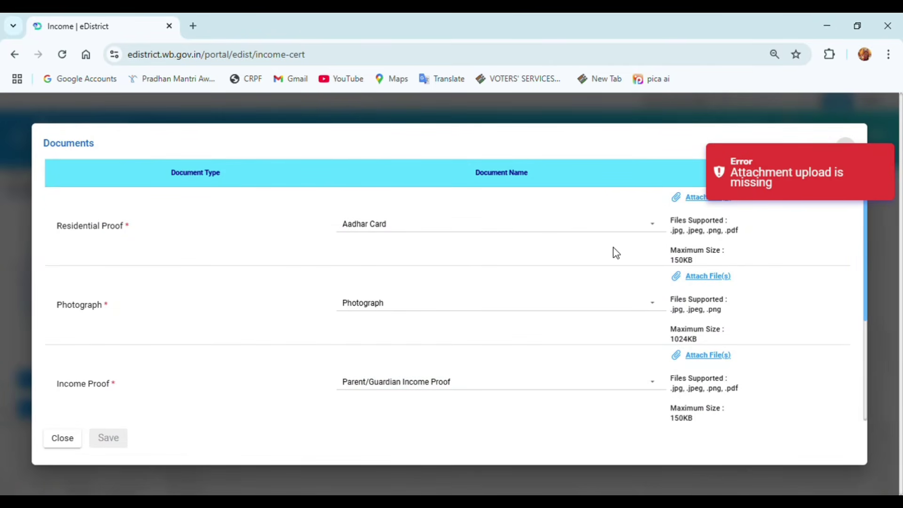
{"action": "left_click", "coordinate": [649, 227]}
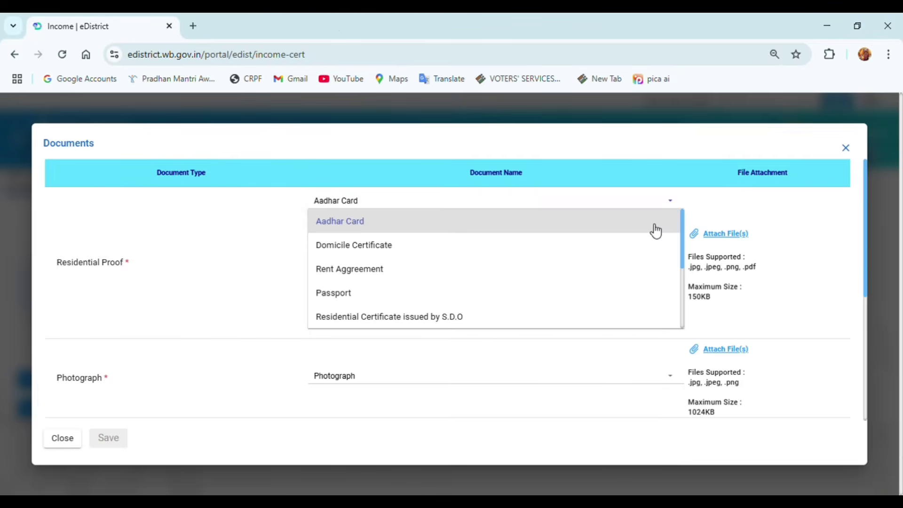
{"action": "left_click", "coordinate": [657, 231]}
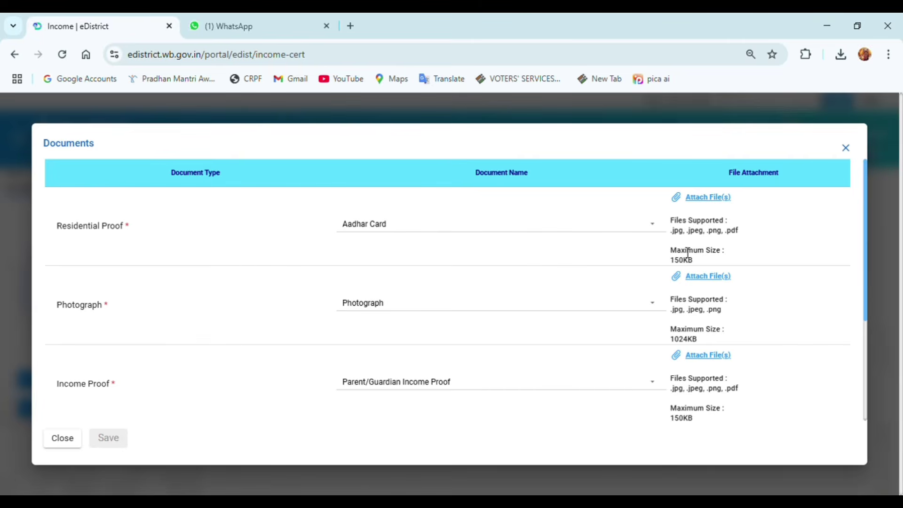
{"action": "left_click", "coordinate": [705, 200]}
{"action": "scroll", "coordinate": [536, 230], "scroll_direction": "down", "scroll_amount": 3}
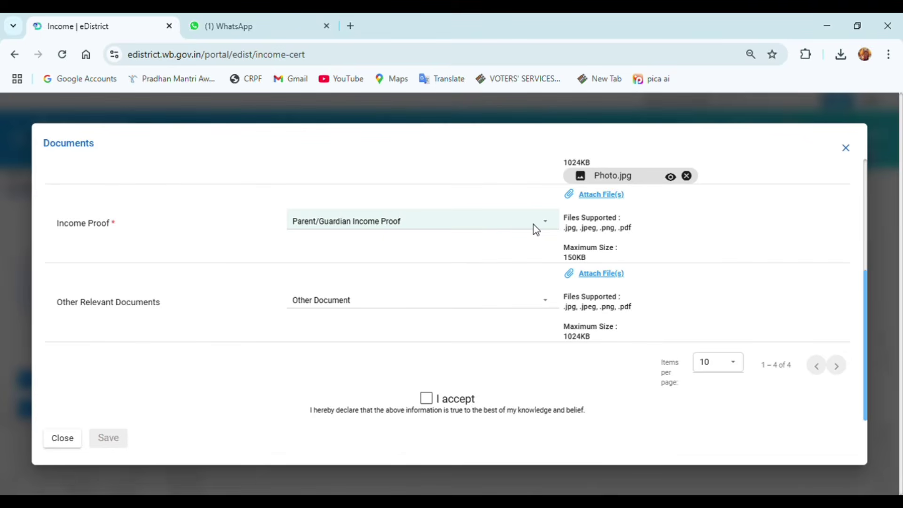
- Upload the GP certificate as Gram Pradhan/Municipality Councilor income proof, accept the declaration, and save
{"action": "left_click", "coordinate": [536, 228]}
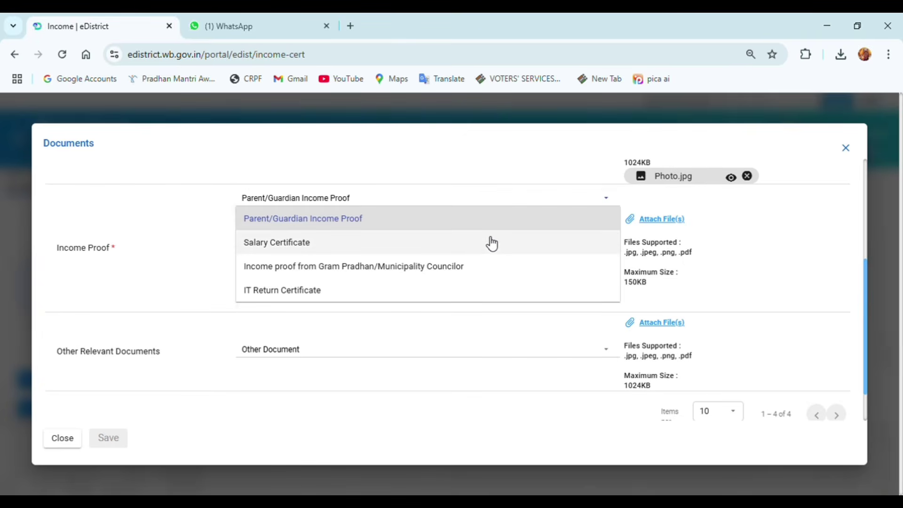
{"action": "left_click", "coordinate": [382, 267]}
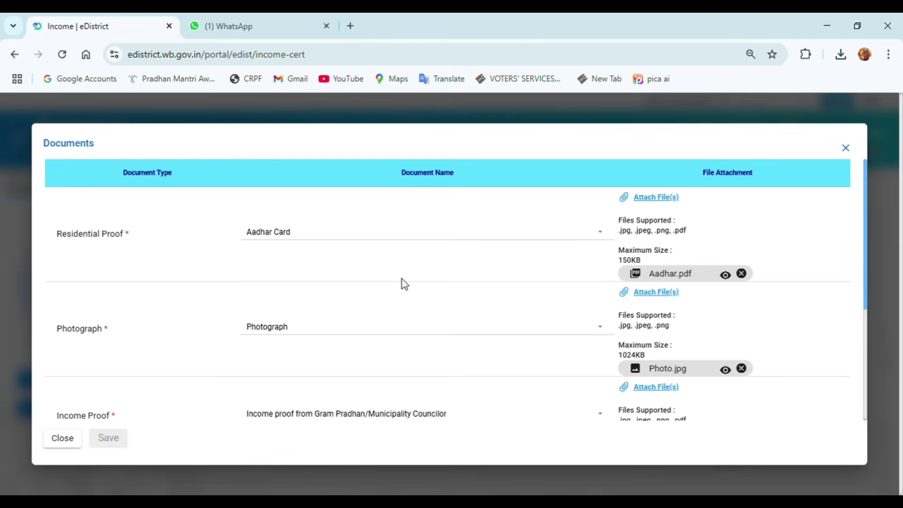
{"action": "scroll", "coordinate": [405, 284], "scroll_direction": "down", "scroll_amount": 3}
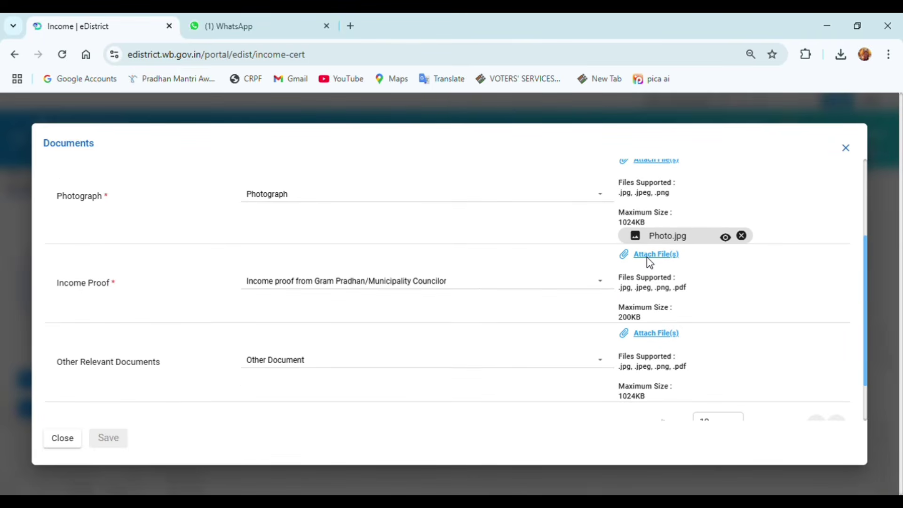
{"action": "left_click", "coordinate": [654, 254]}
{"action": "left_click", "coordinate": [781, 471]}
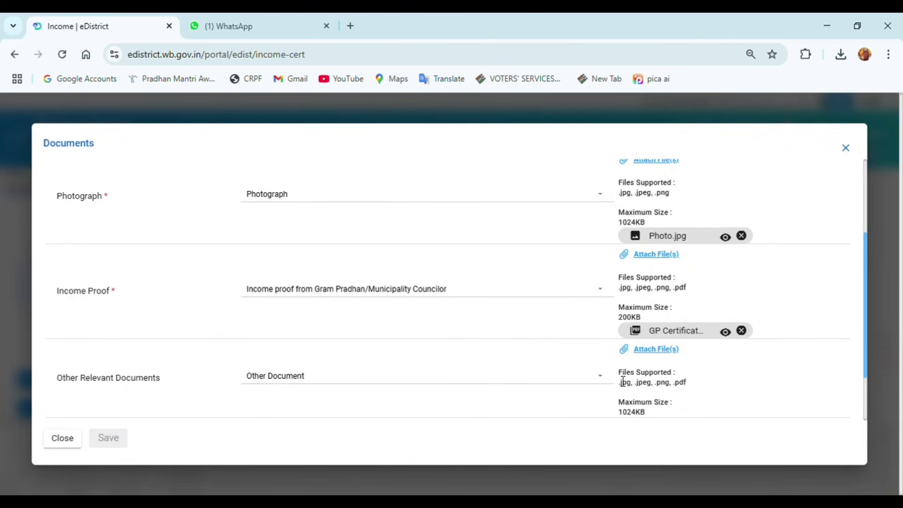
{"action": "left_click", "coordinate": [598, 381]}
{"action": "left_click", "coordinate": [597, 383]}
{"action": "scroll", "coordinate": [659, 372], "scroll_direction": "down", "scroll_amount": 2}
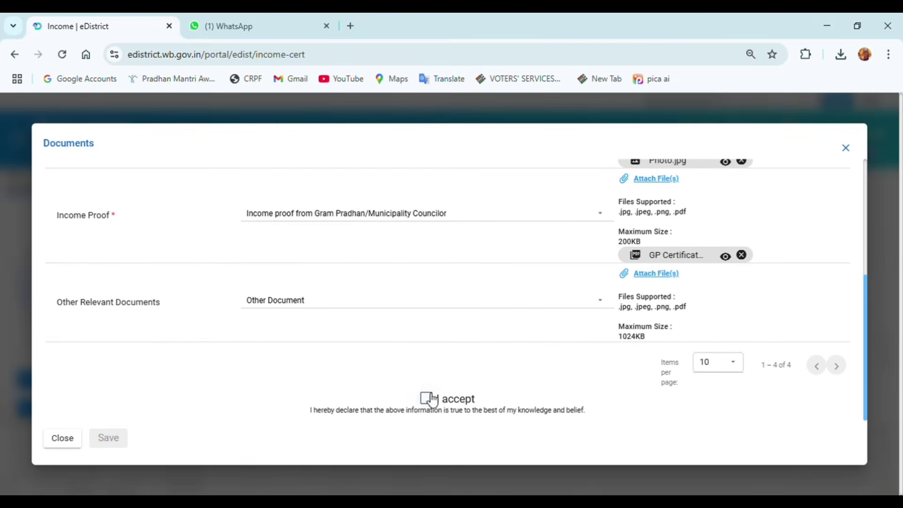
{"action": "left_click", "coordinate": [431, 399]}
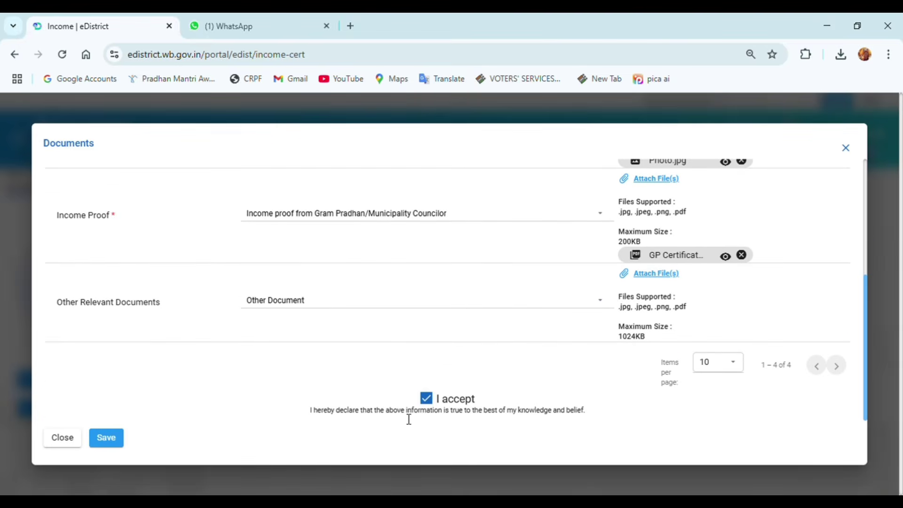
{"action": "left_click", "coordinate": [106, 439]}
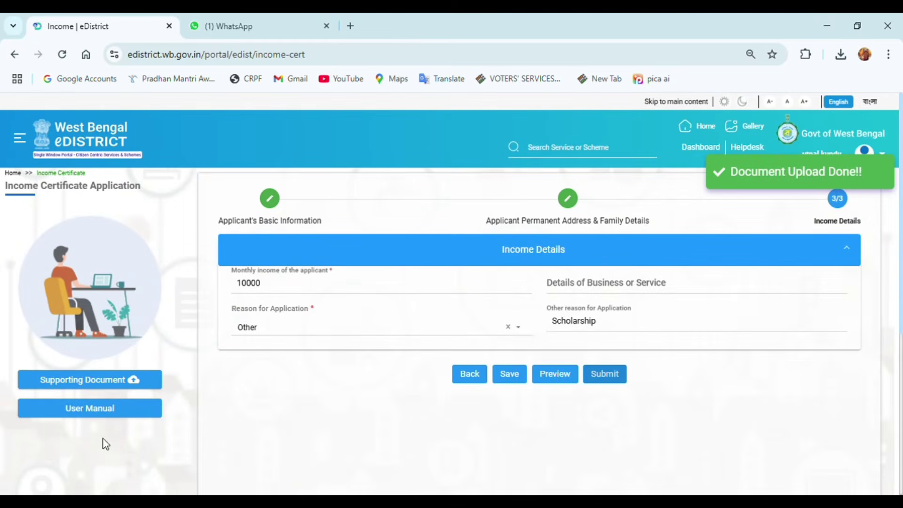
- Submit the completed application and download its acknowledgement
{"action": "left_click", "coordinate": [611, 374]}
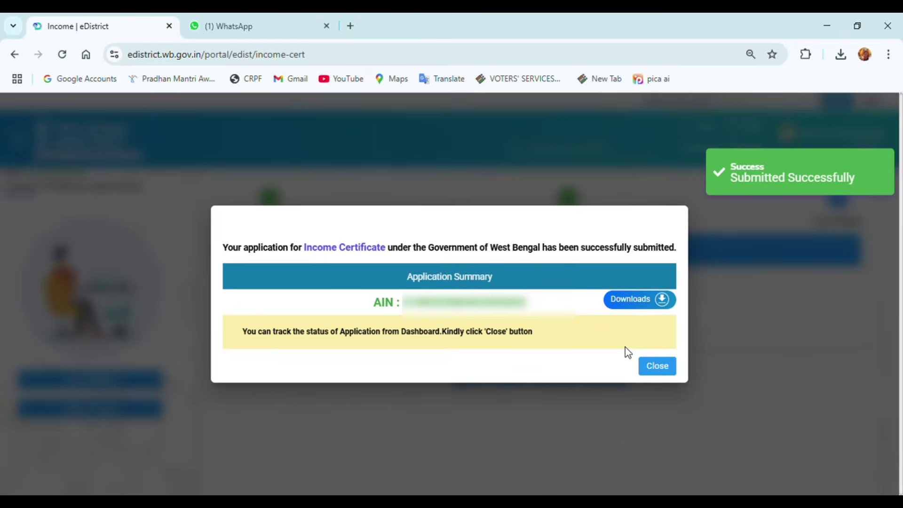
{"action": "left_click", "coordinate": [661, 301]}
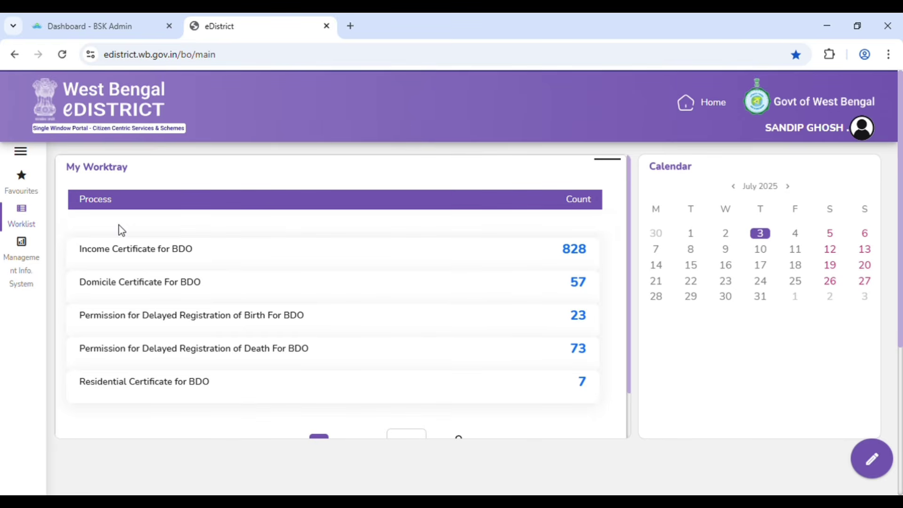
- Filter the pending Income Certificate for BDO cases by the application's AIN and open the match
{"action": "left_click", "coordinate": [582, 255]}
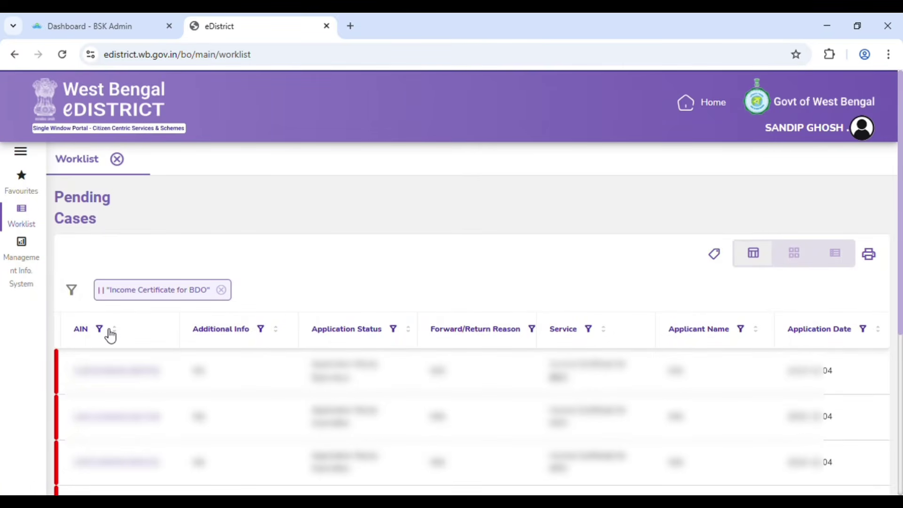
{"action": "left_click", "coordinate": [101, 329]}
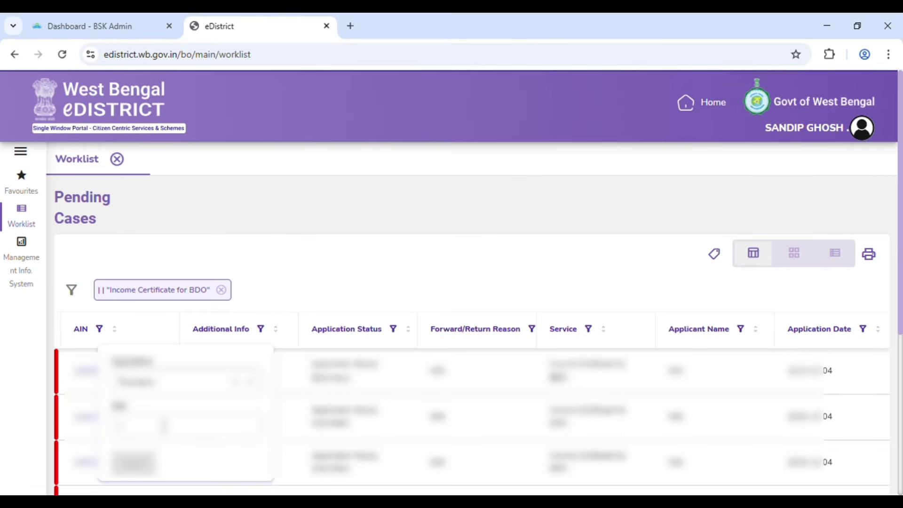
{"action": "type", "text": "123"}
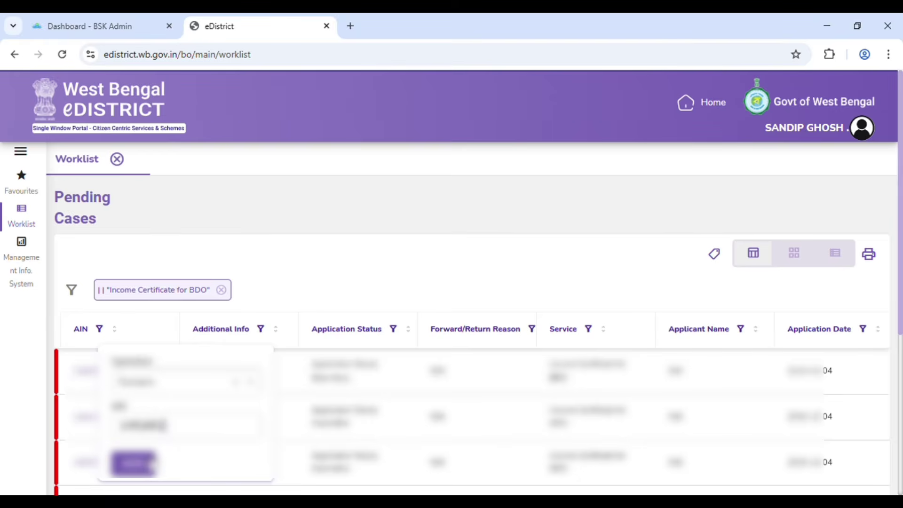
{"action": "left_click", "coordinate": [141, 465]}
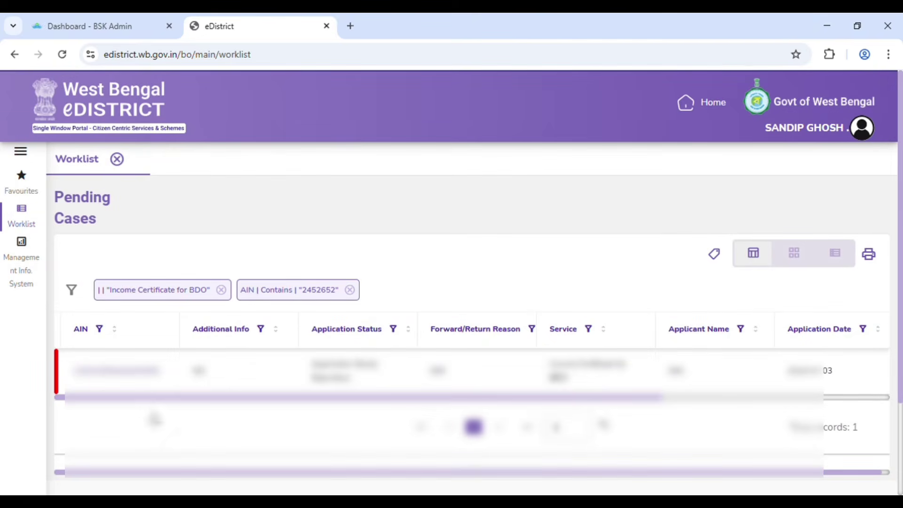
{"action": "left_click", "coordinate": [141, 371]}
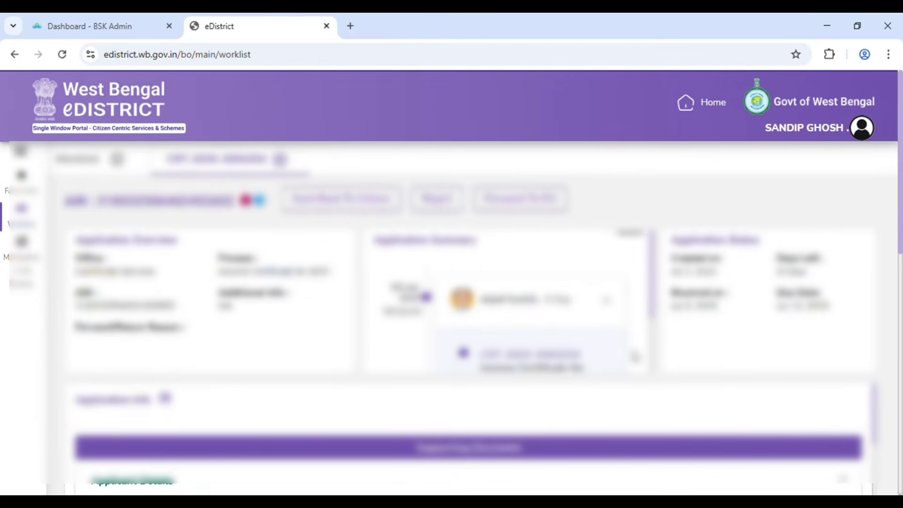
- Forward the application to the EO officer with reason Forward/Return for Approval
{"action": "scroll", "coordinate": [901, 339], "scroll_direction": "down", "scroll_amount": 9}
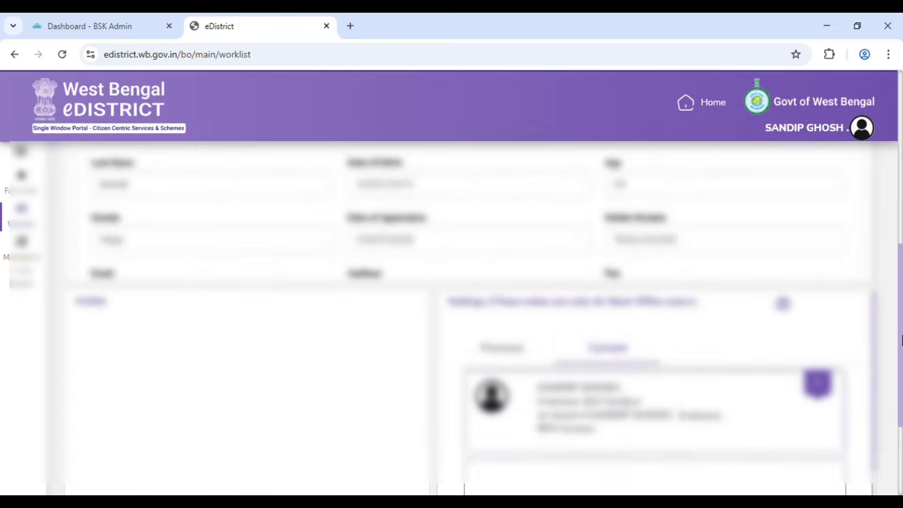
{"action": "scroll", "coordinate": [821, 367], "scroll_direction": "down", "scroll_amount": 3}
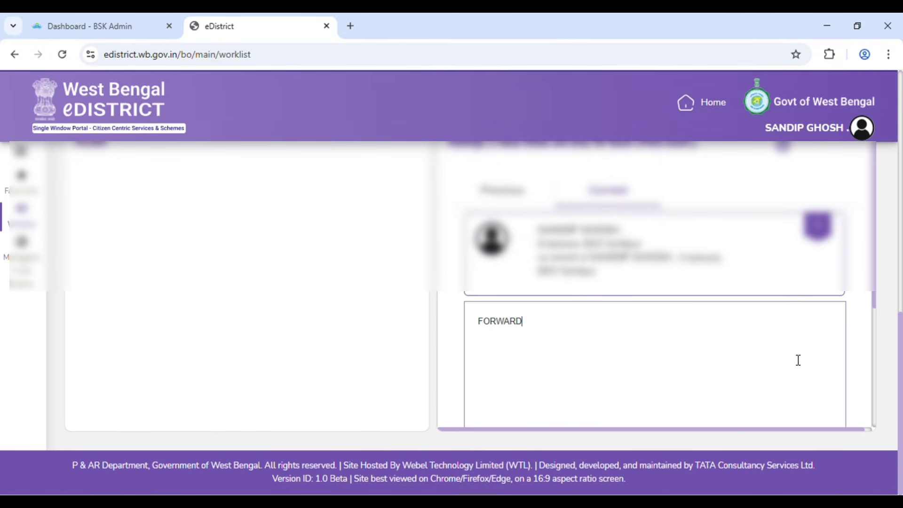
{"action": "scroll", "coordinate": [798, 360], "scroll_direction": "up", "scroll_amount": 12}
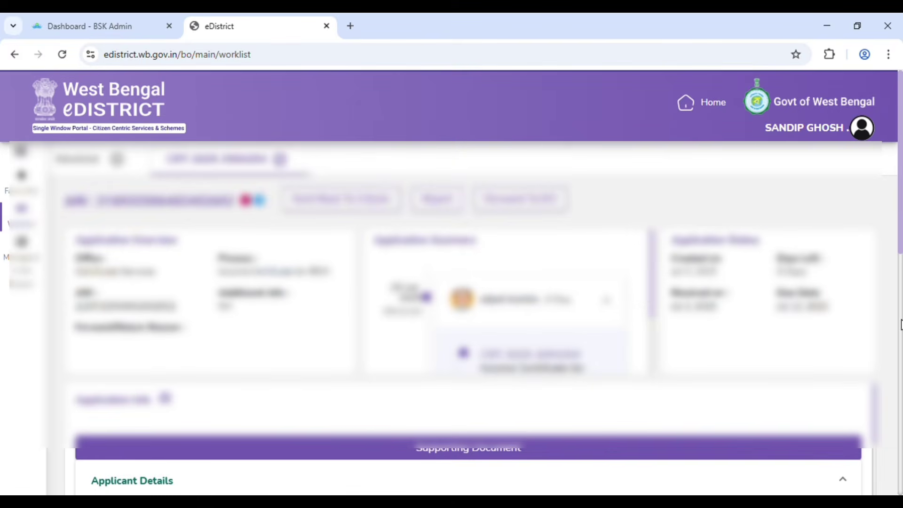
{"action": "left_click", "coordinate": [541, 198]}
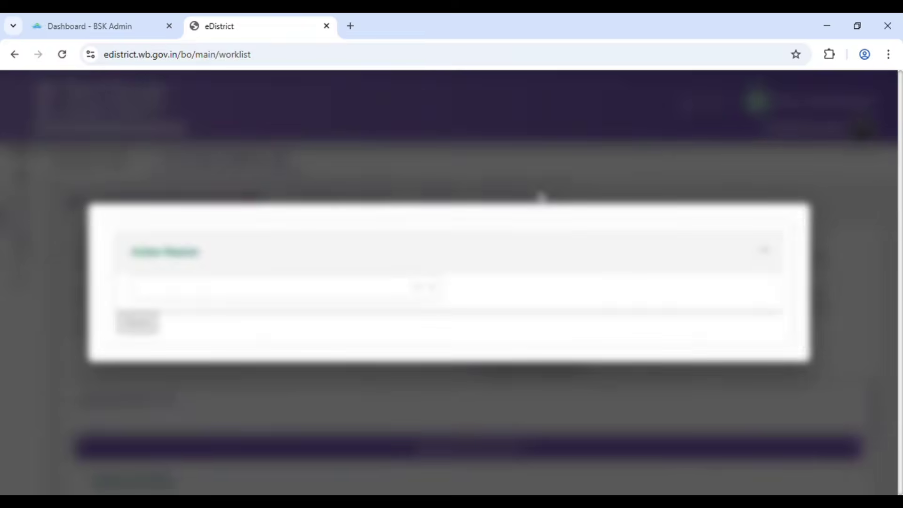
{"action": "left_click", "coordinate": [324, 294]}
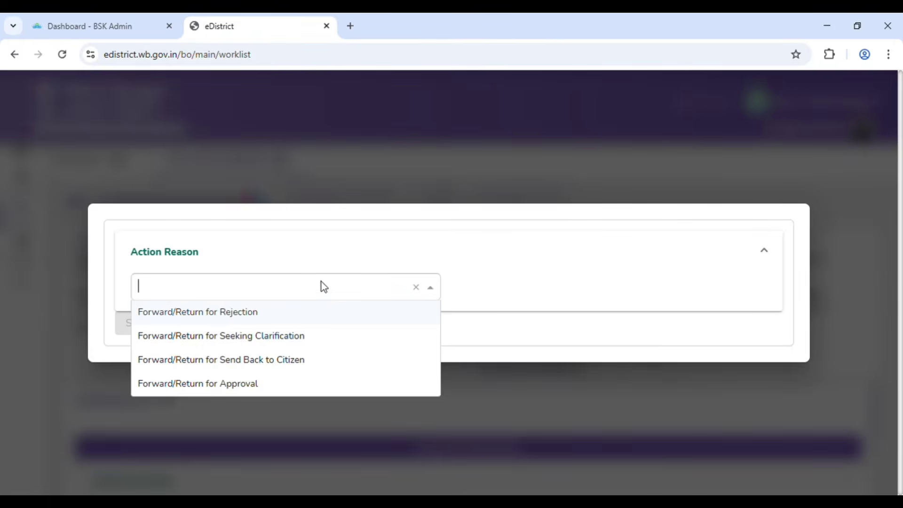
{"action": "left_click", "coordinate": [259, 384]}
{"action": "left_click", "coordinate": [139, 324]}
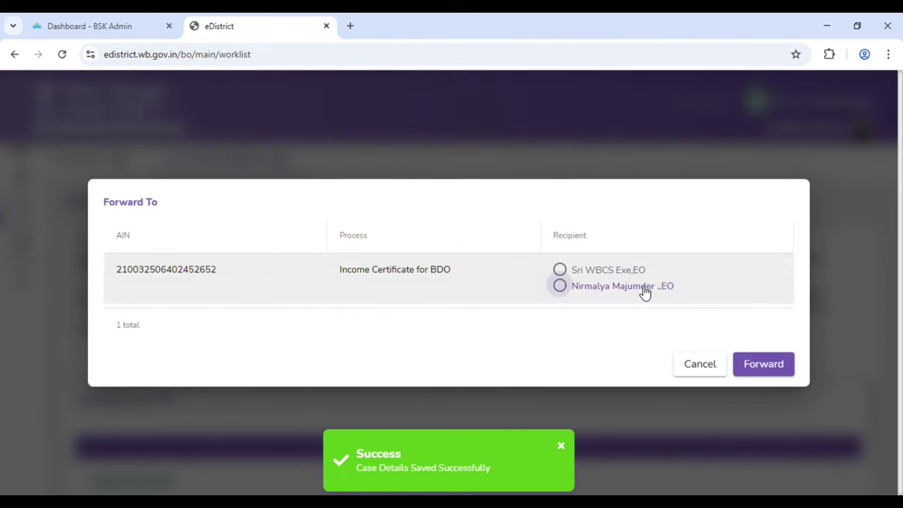
{"action": "left_click", "coordinate": [646, 294]}
{"action": "left_click", "coordinate": [769, 364]}
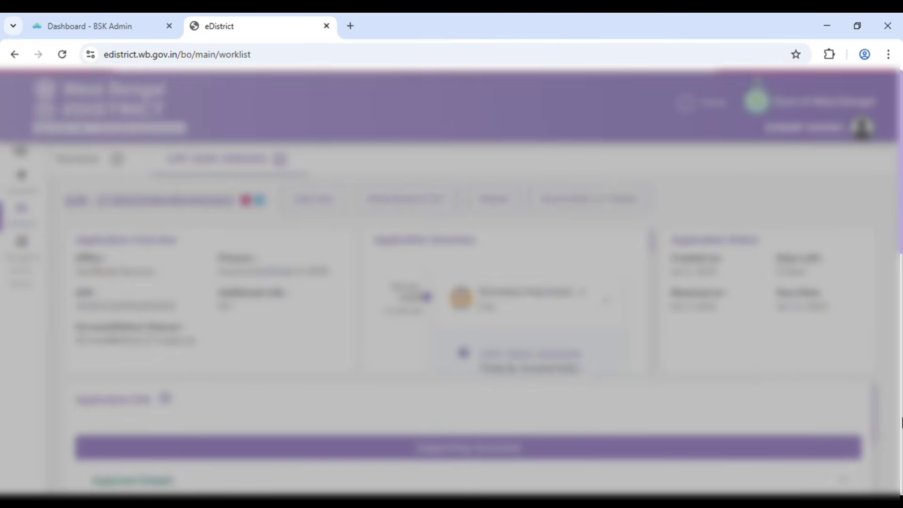
- Approve the application with the remark 'ok'
{"action": "scroll", "coordinate": [715, 385], "scroll_direction": "down", "scroll_amount": 4}
{"action": "scroll", "coordinate": [715, 385], "scroll_direction": "up", "scroll_amount": 4}
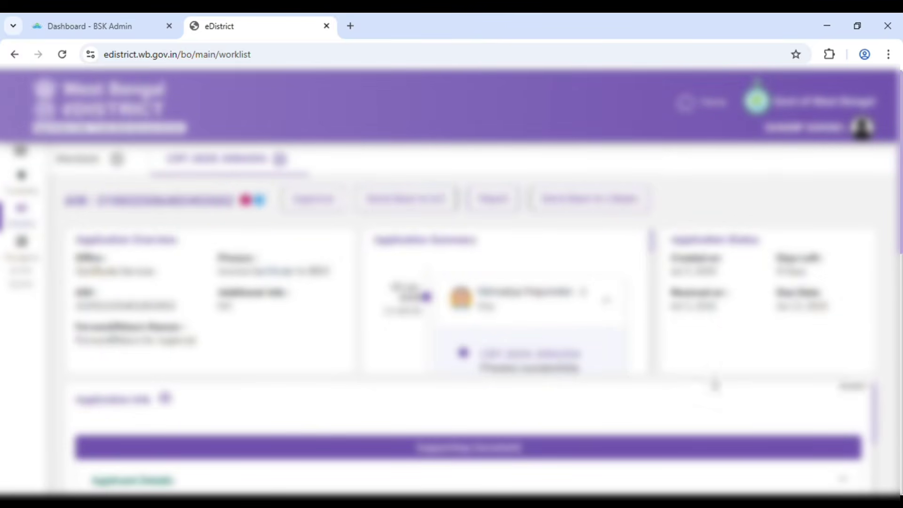
{"action": "left_click", "coordinate": [311, 199]}
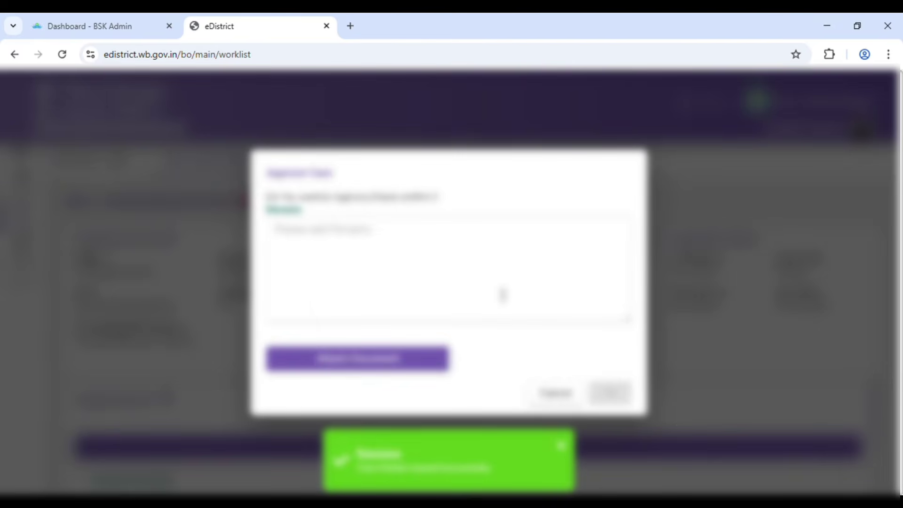
{"action": "type", "text": "ok"}
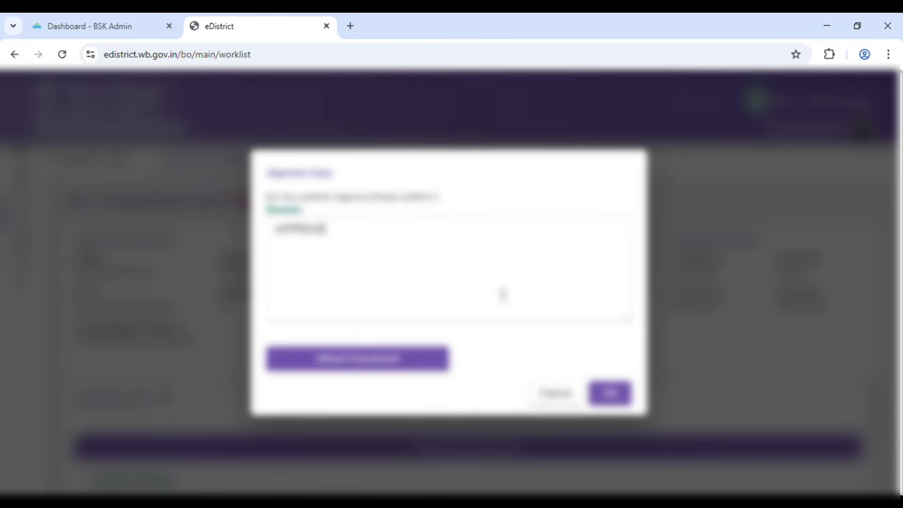
{"action": "left_click", "coordinate": [610, 392]}
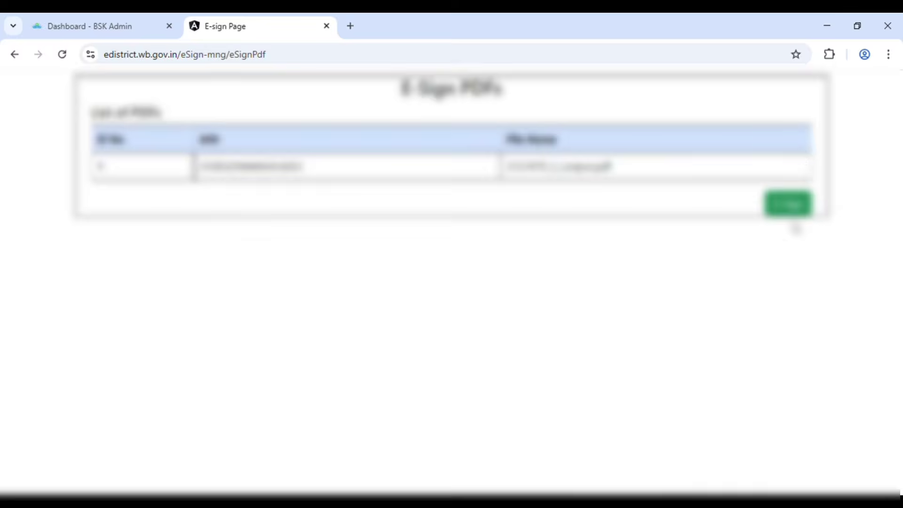
- E-sign the certificate PDF with the HyperPKI device, the officer's certificate and the token password
{"action": "left_click", "coordinate": [799, 204]}
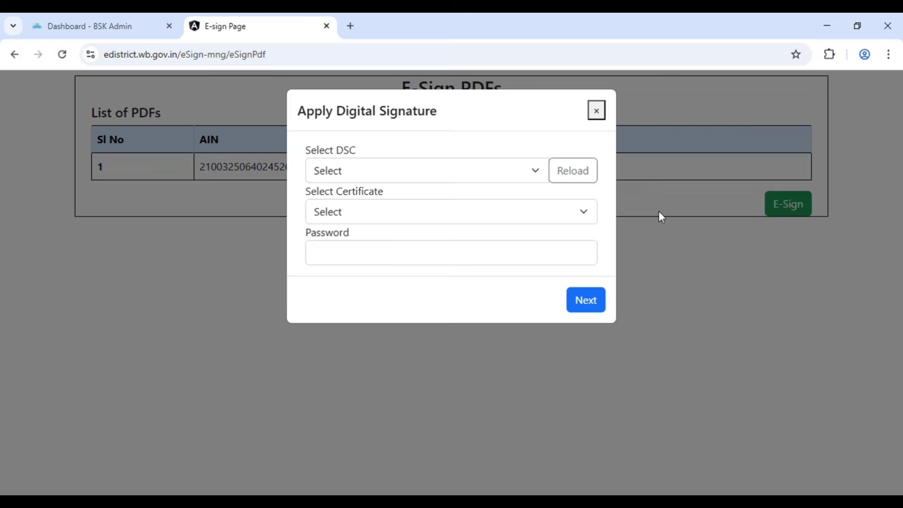
{"action": "left_click", "coordinate": [464, 171]}
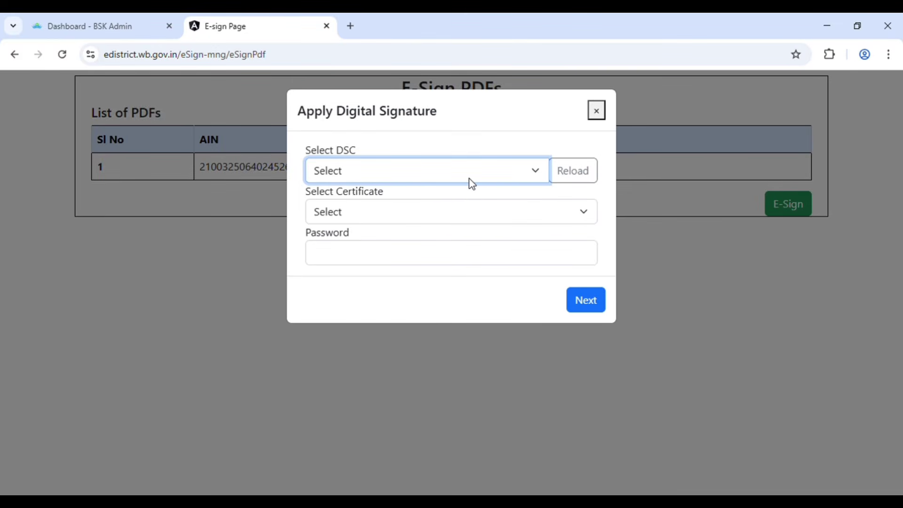
{"action": "left_click", "coordinate": [466, 202]}
{"action": "left_click", "coordinate": [390, 203]}
{"action": "left_click", "coordinate": [405, 252]}
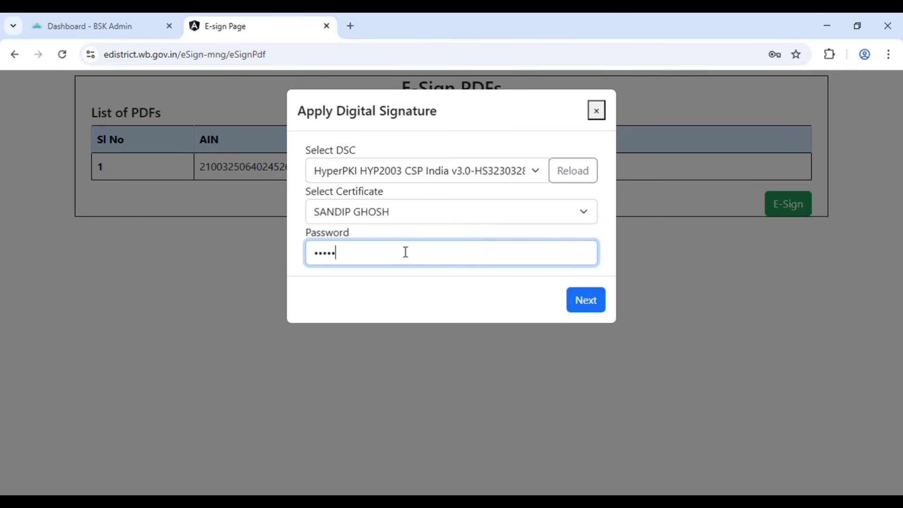
{"action": "left_click", "coordinate": [588, 299]}
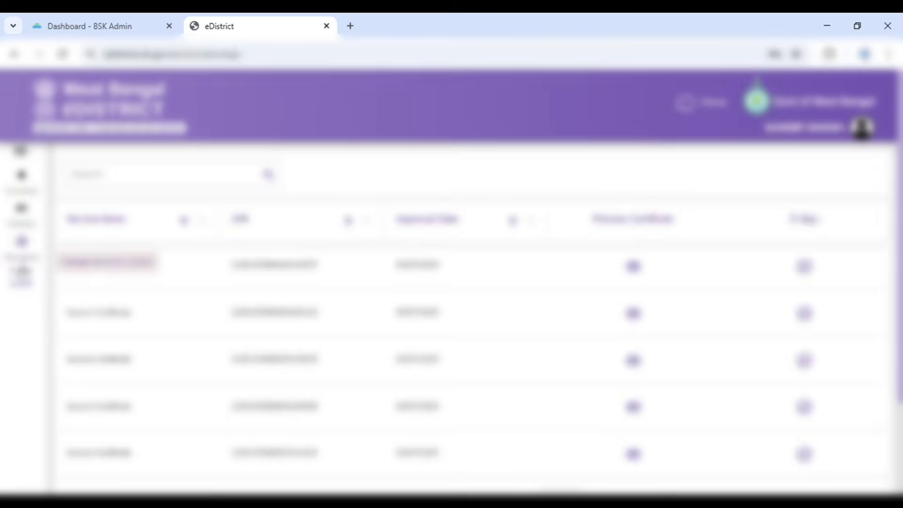
- Search the E-signed certificates list in Management Info System for the application's AIN
{"action": "left_click", "coordinate": [29, 290]}
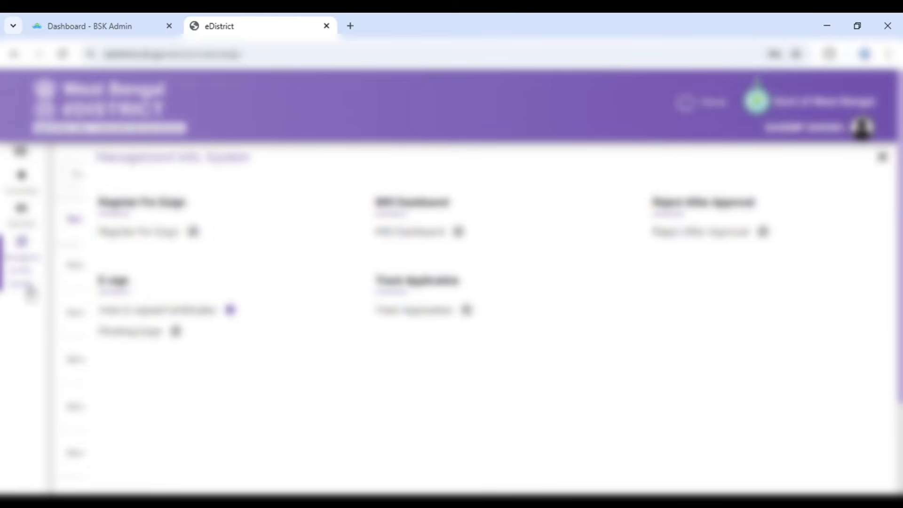
{"action": "left_click", "coordinate": [119, 311]}
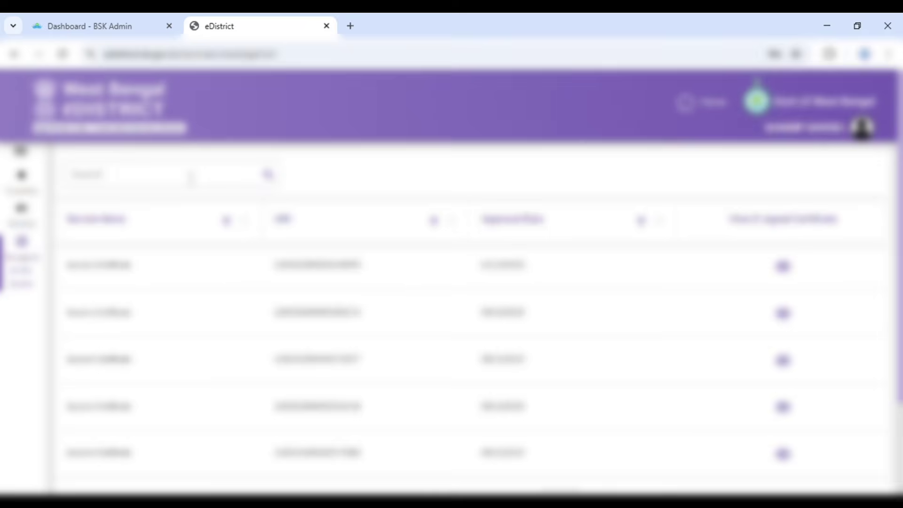
{"action": "left_click", "coordinate": [191, 178]}
{"action": "key", "text": "ctrl+v"}
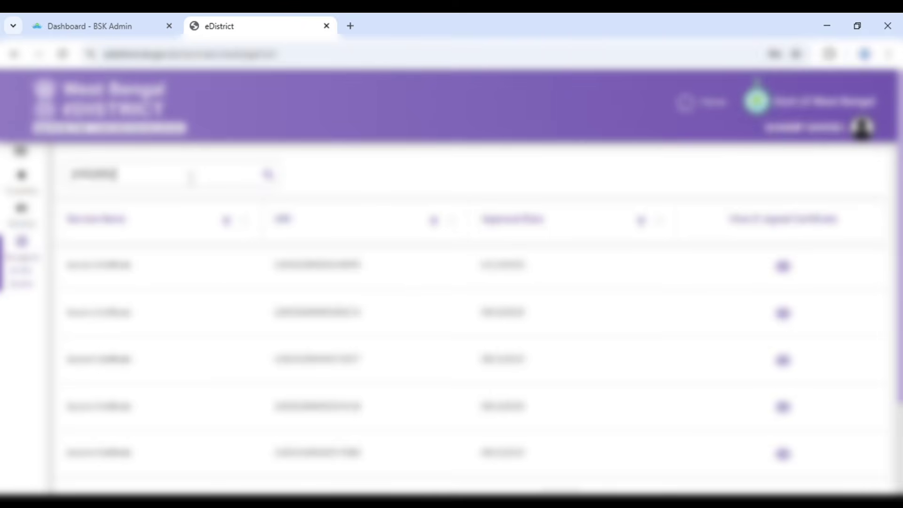
- Open the signed Income Certificate PDF and scroll through it
{"action": "left_click", "coordinate": [783, 267]}
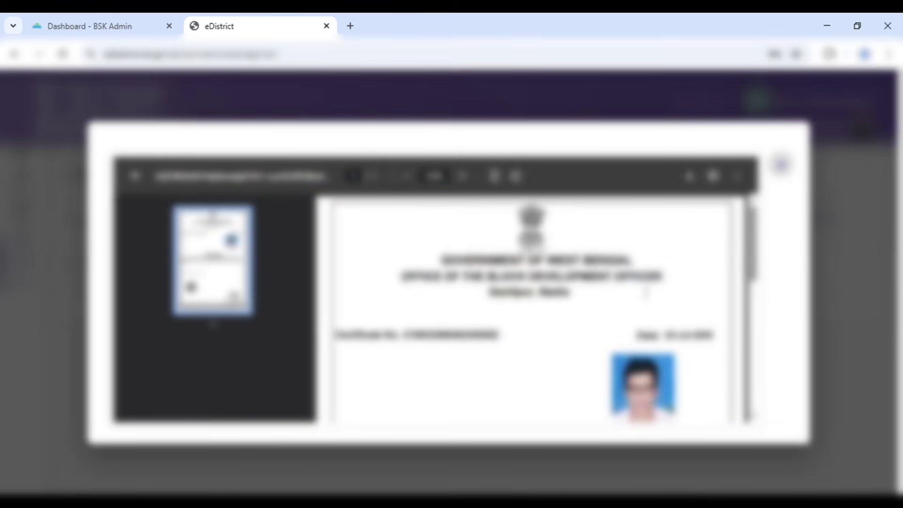
{"action": "scroll", "coordinate": [623, 328], "scroll_direction": "down", "scroll_amount": 3}
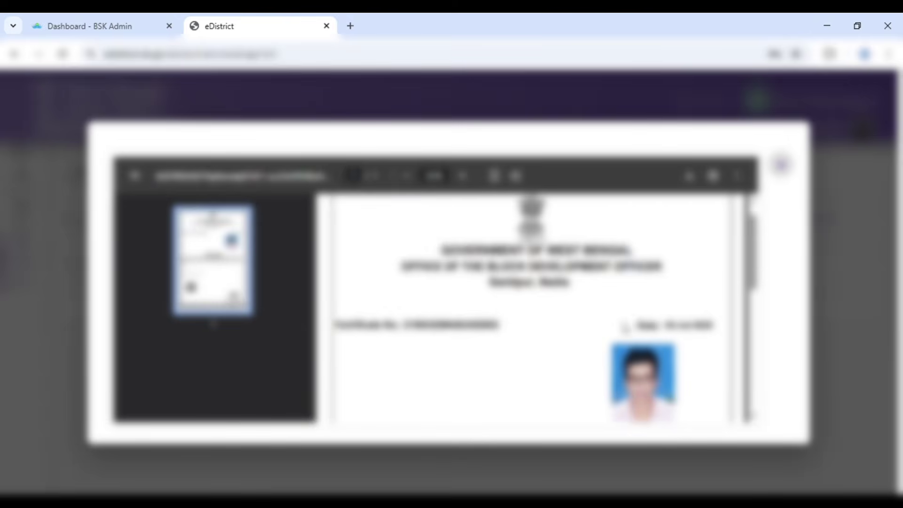
{"action": "scroll", "coordinate": [649, 330], "scroll_direction": "up", "scroll_amount": 3}
{"action": "scroll", "coordinate": [682, 330], "scroll_direction": "down", "scroll_amount": 4}
{"action": "scroll", "coordinate": [681, 330], "scroll_direction": "down", "scroll_amount": 4}
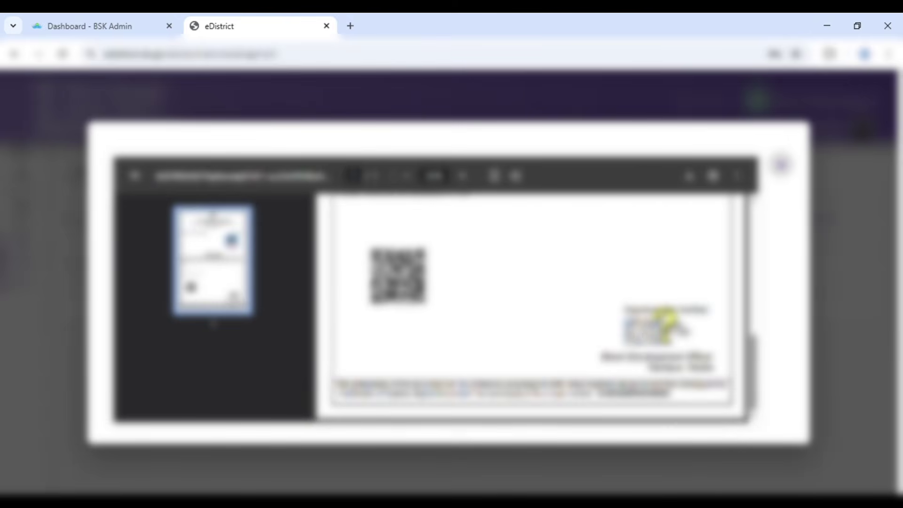
{"action": "scroll", "coordinate": [682, 330], "scroll_direction": "up", "scroll_amount": 6}
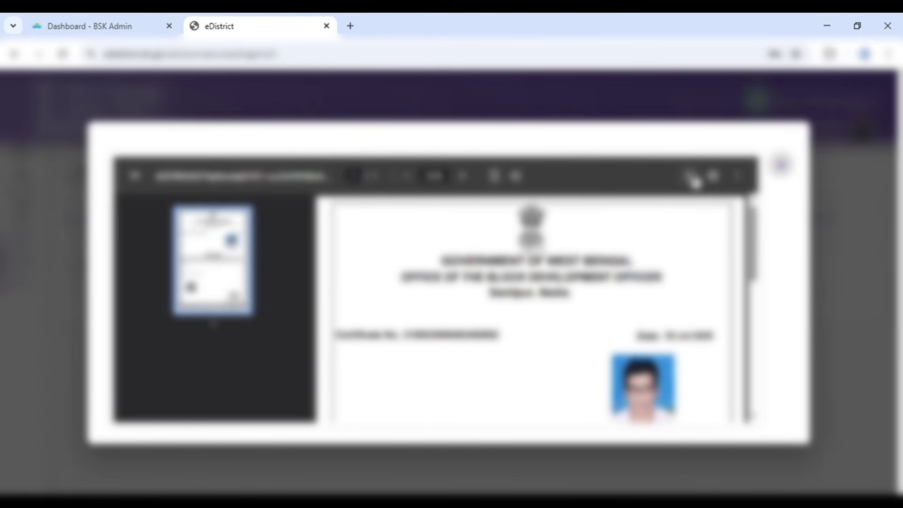